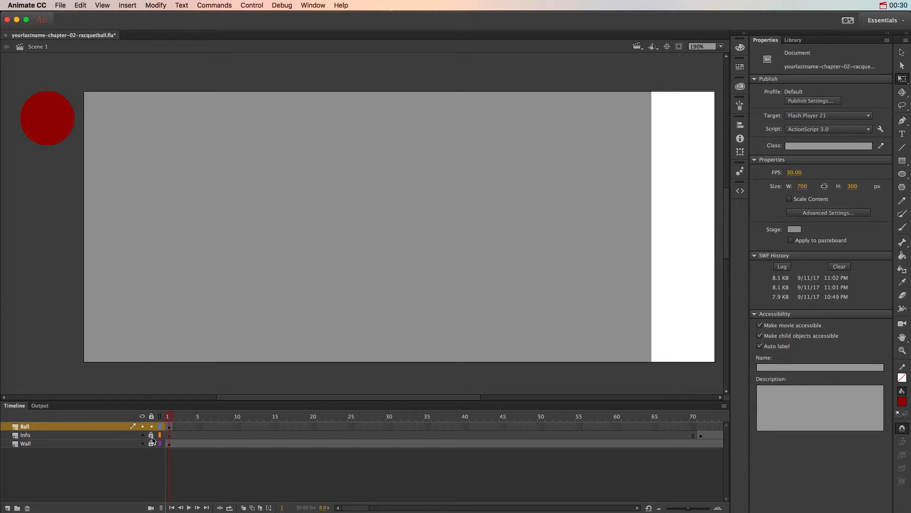
Select the ball on the Ball layer with the Selection tool and toggle the link between its width and height.
left_click(130, 446)
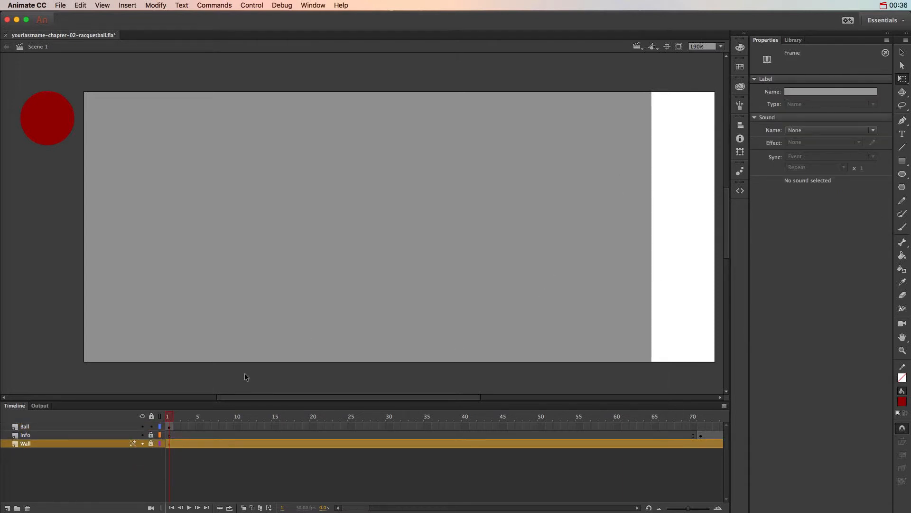
left_click(92, 427)
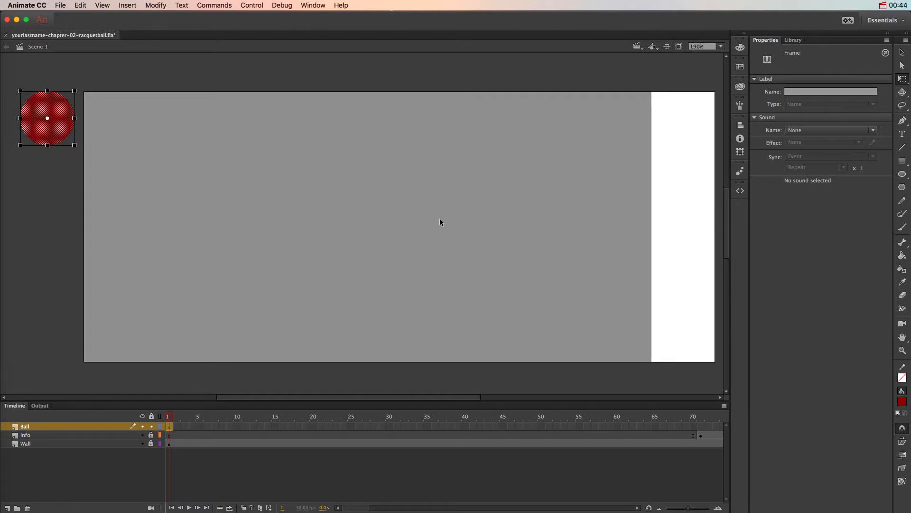
left_click(903, 54)
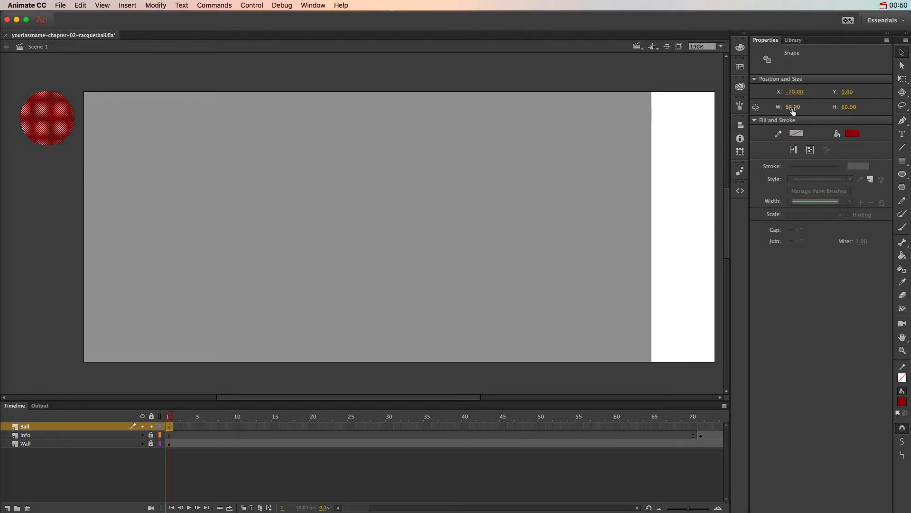
left_click(757, 109)
Insert a keyframe at frame 10 of the Ball layer and move the ball against the wall at X 570, Y 93.
left_click(237, 426)
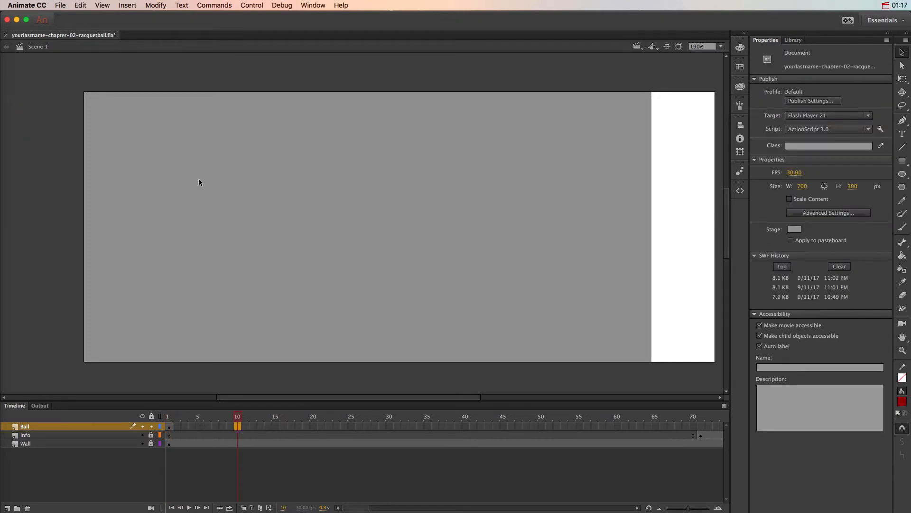
right_click(236, 425)
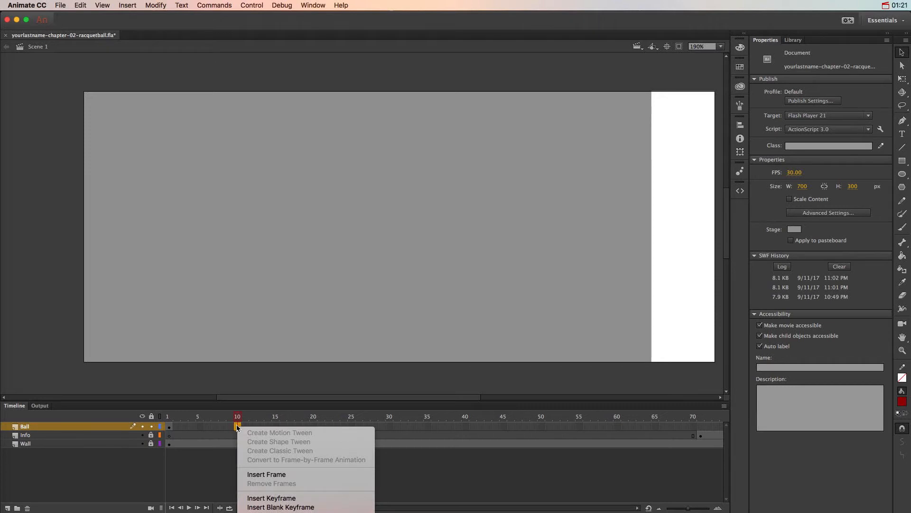
left_click(268, 498)
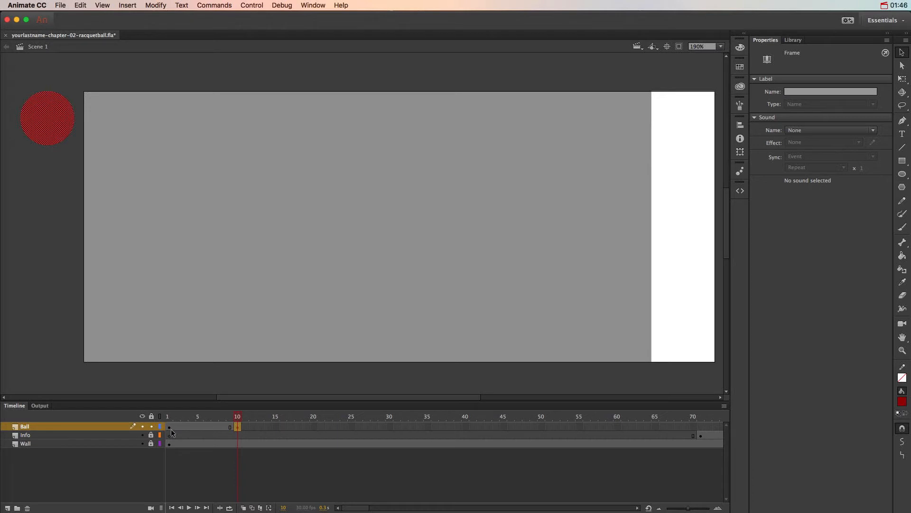
left_click(231, 427)
left_click(231, 426)
left_click_drag(57, 118, 625, 198)
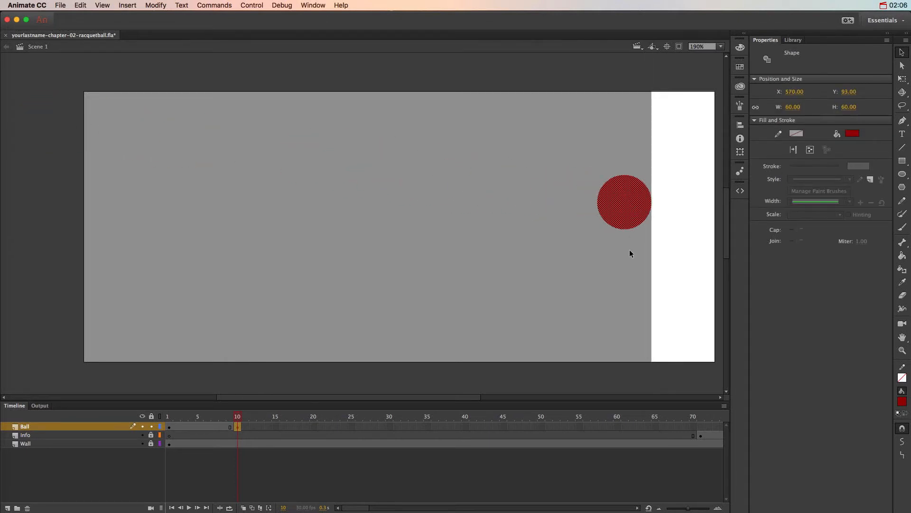
Create a shape tween between the keyframes at frames 1 and 10 of the Ball layer.
left_click(230, 426)
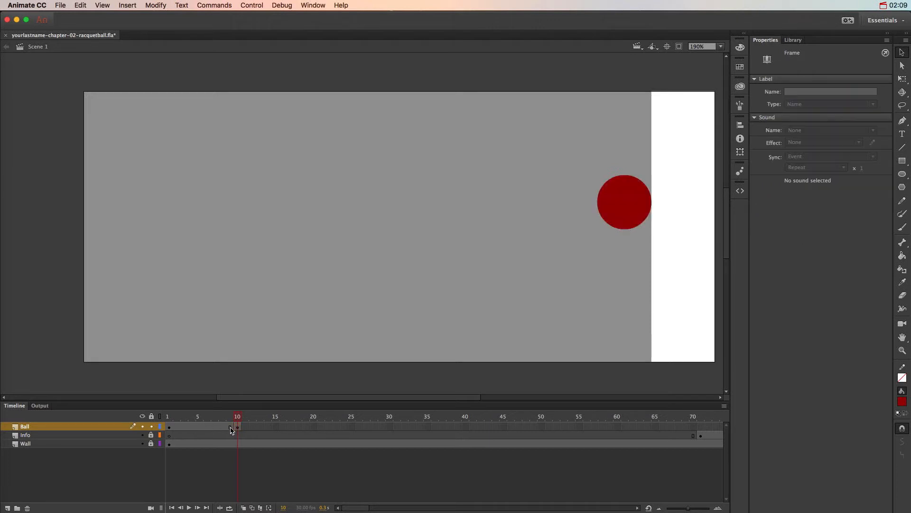
left_click(169, 426)
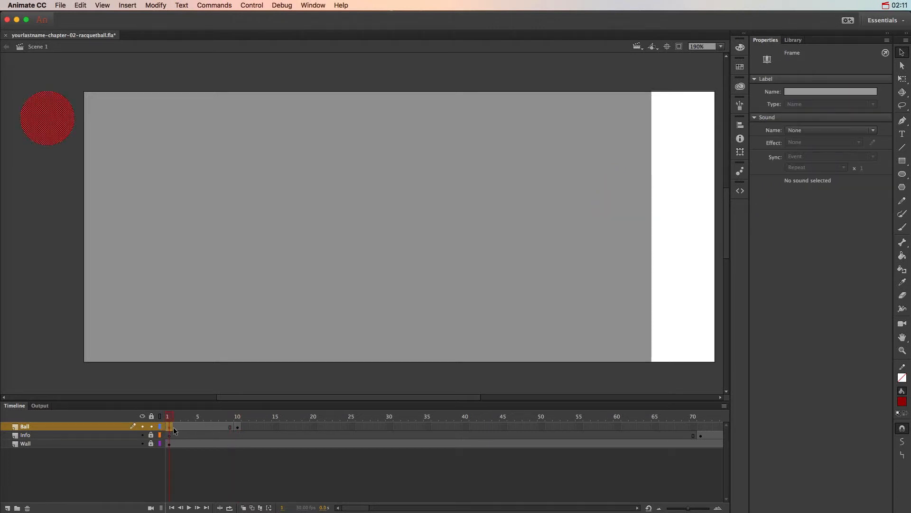
left_click(229, 427)
left_click(239, 427)
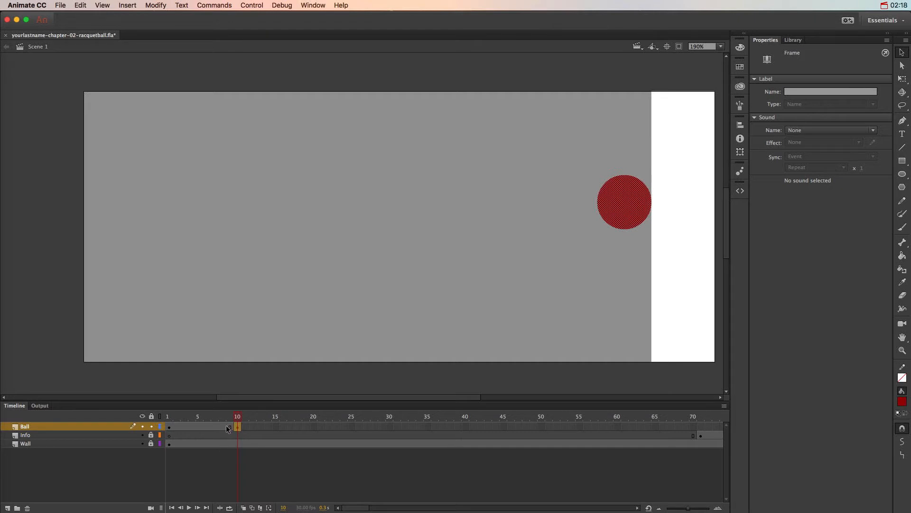
left_click(223, 426)
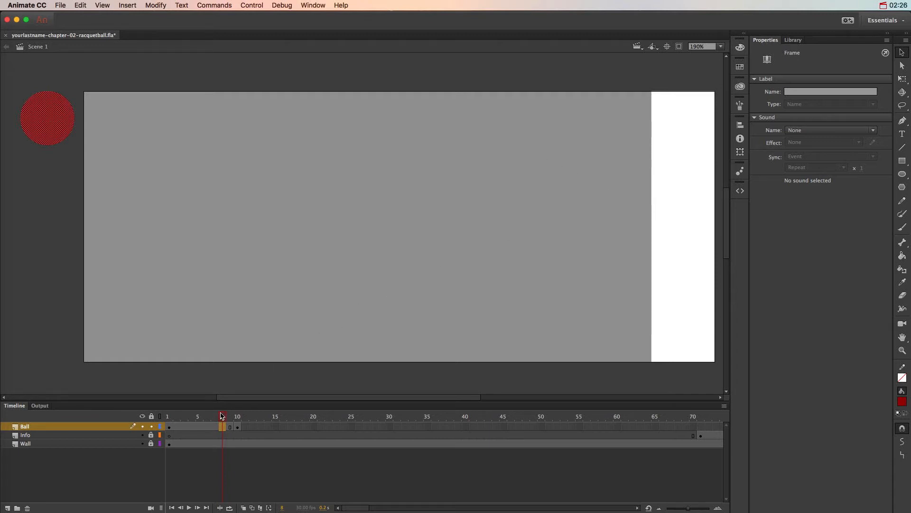
right_click(198, 426)
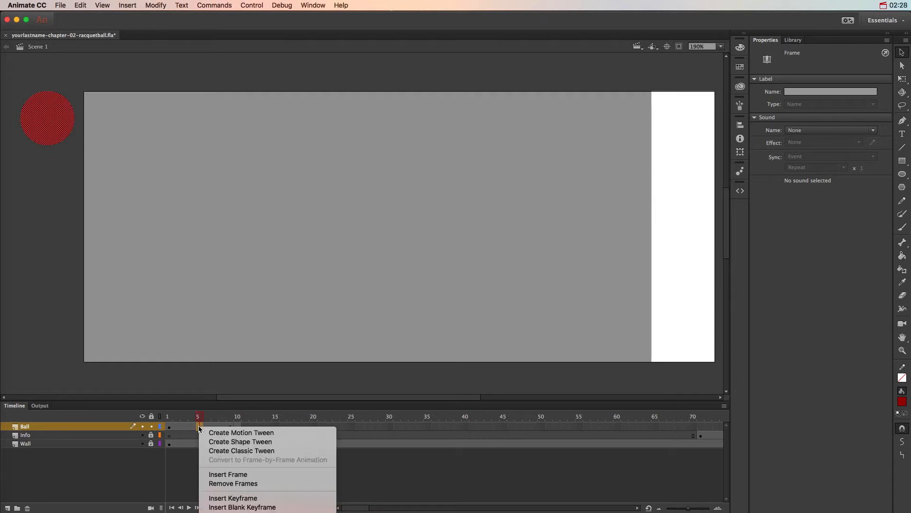
left_click(223, 443)
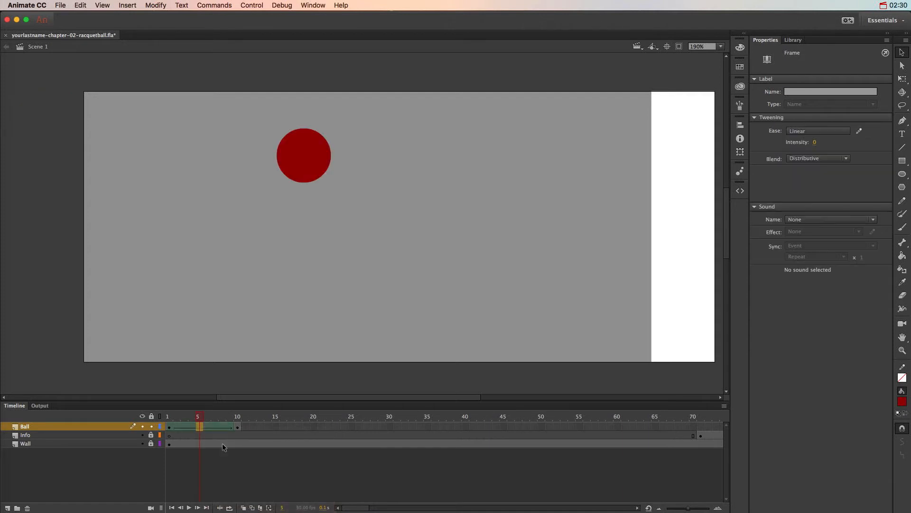
Preview the ball's tweened motion from frame 1 through frame 10.
left_click(169, 426)
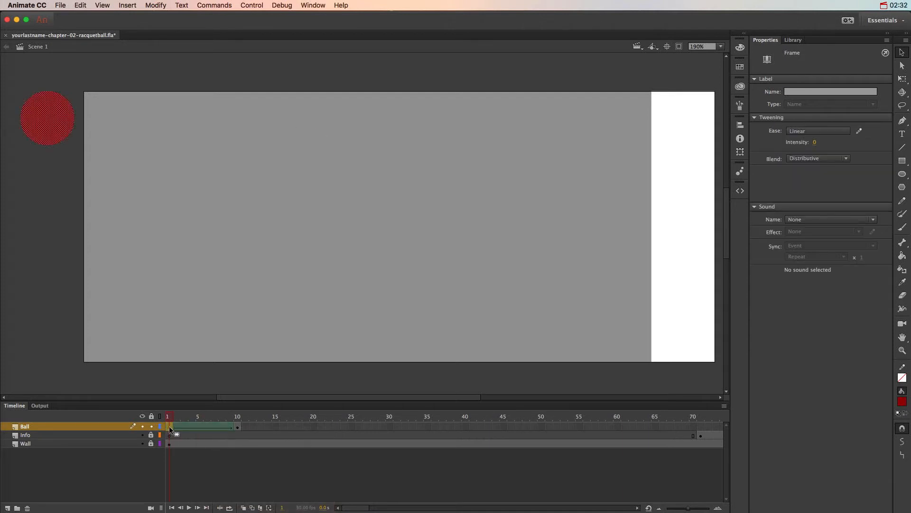
left_click(239, 428)
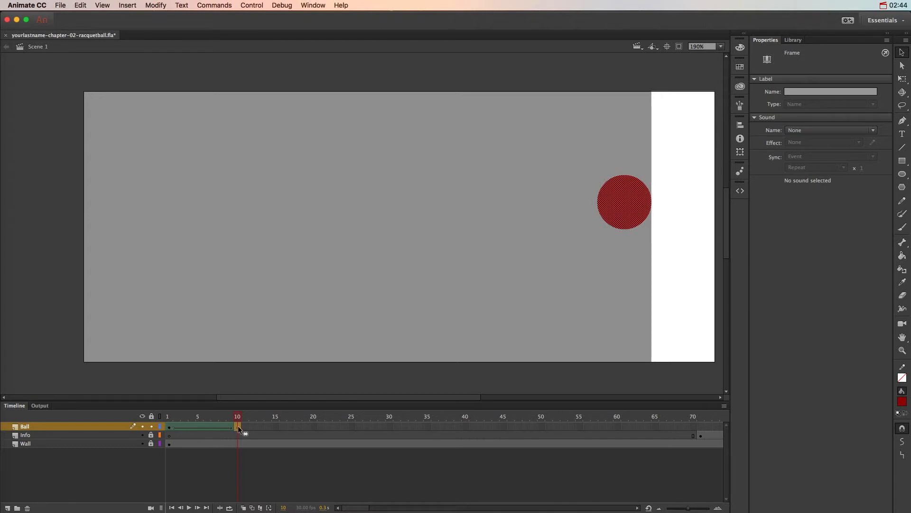
left_click(207, 424)
left_click(170, 424)
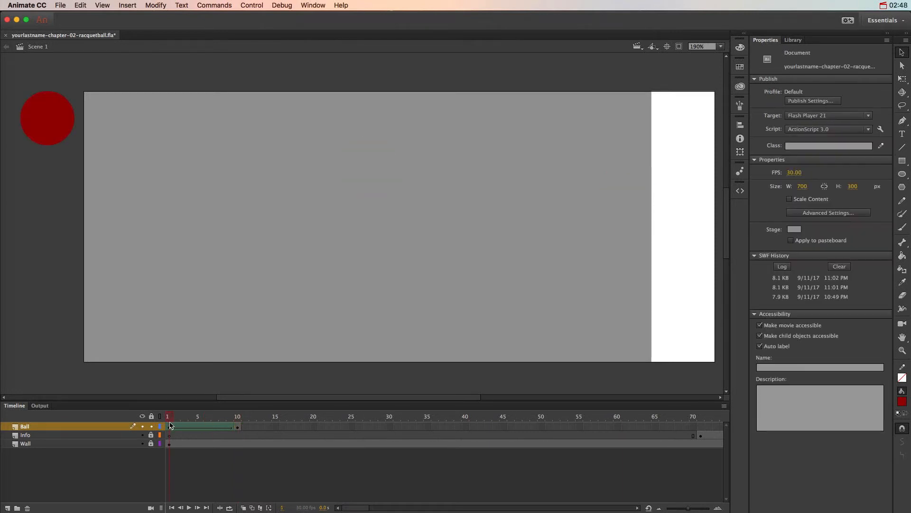
left_click_drag(171, 424, 238, 423)
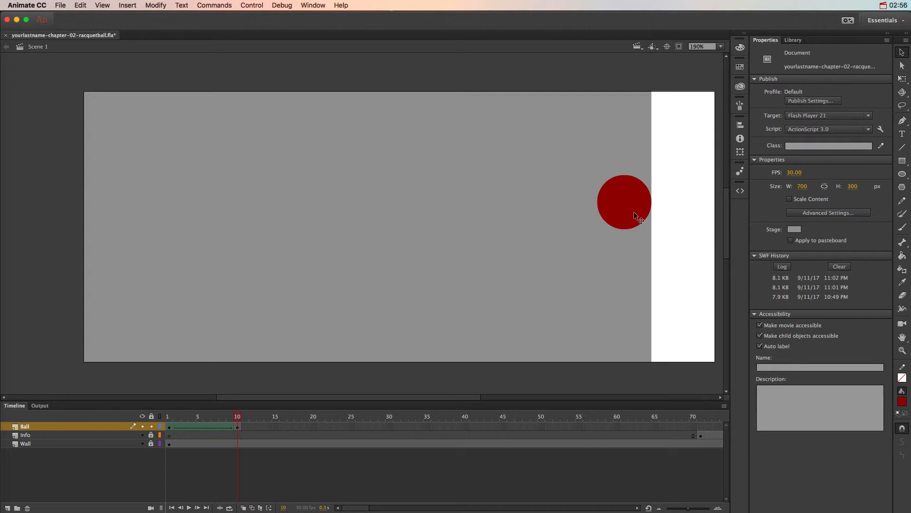
Insert a keyframe at frame 11 of the Ball layer and activate Free Transform on its ball.
left_click(247, 426)
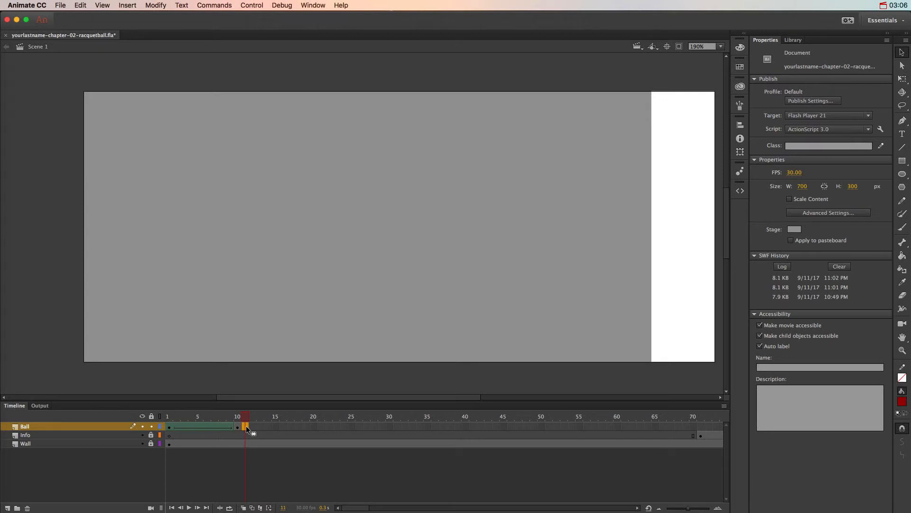
right_click(244, 425)
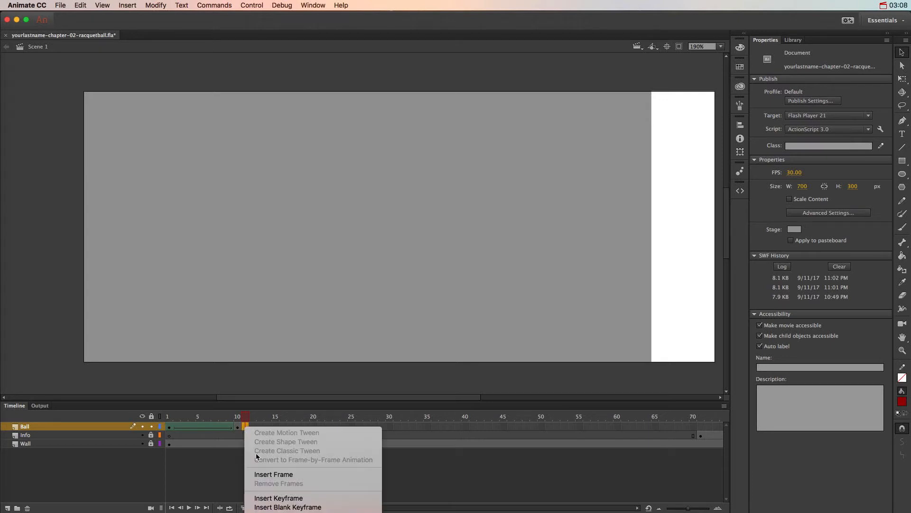
left_click(277, 498)
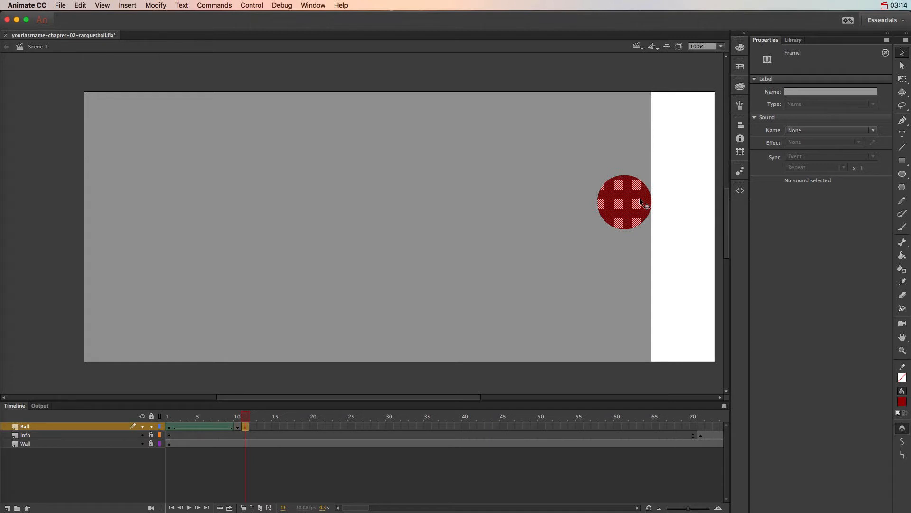
left_click(245, 427)
left_click(902, 79)
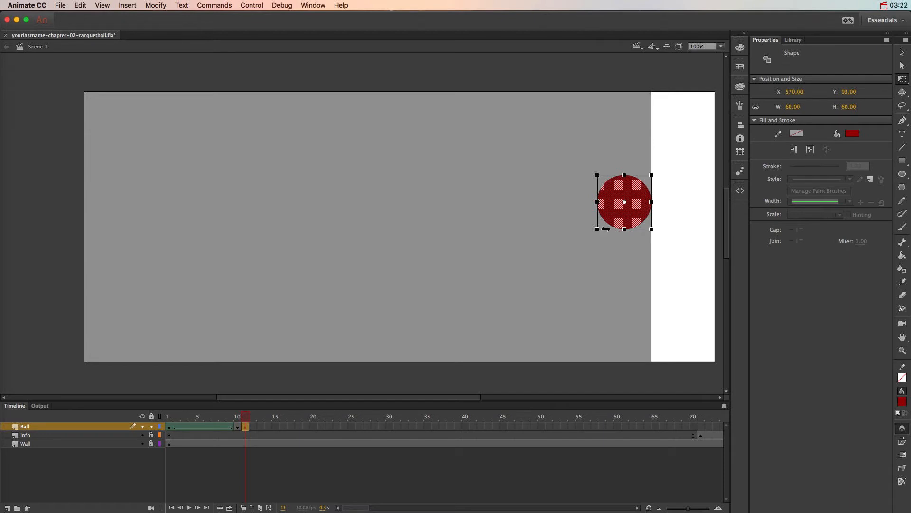
Try squashing the ball to 40 px wide about its centre and moving it against the wall, and undo both changes.
left_click_drag(597, 202, 606, 202)
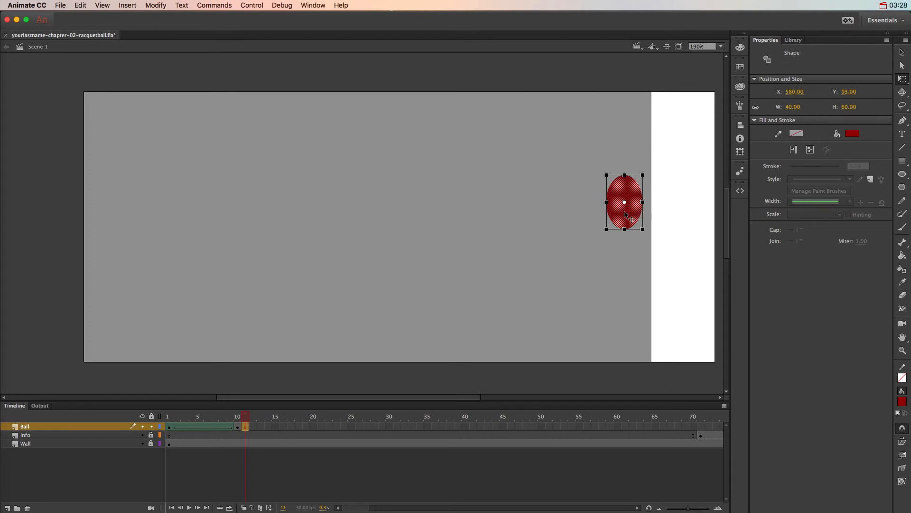
left_click_drag(625, 213, 631, 214)
left_click_drag(631, 215, 632, 215)
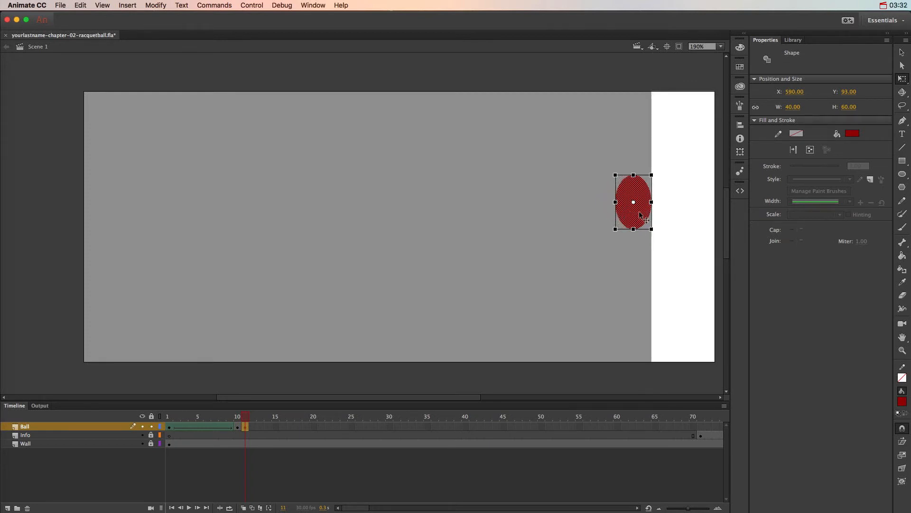
key("super+z")
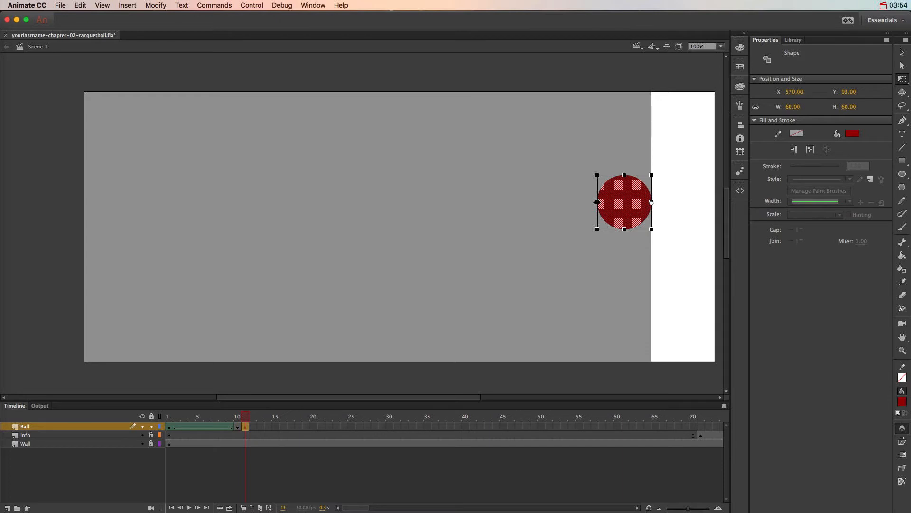
Squash the frame 11 ball to 40 px wide with its transformation point on the edge touching the wall.
left_click_drag(599, 202, 615, 202)
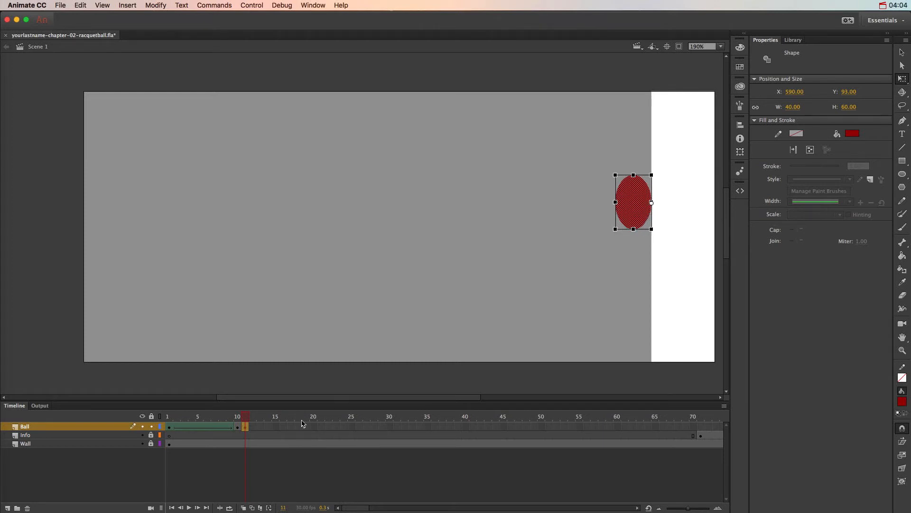
Insert a keyframe at frame 12 of the Ball layer and squash the ball to 20 px wide, anchored at the wall.
left_click(252, 426)
right_click(252, 426)
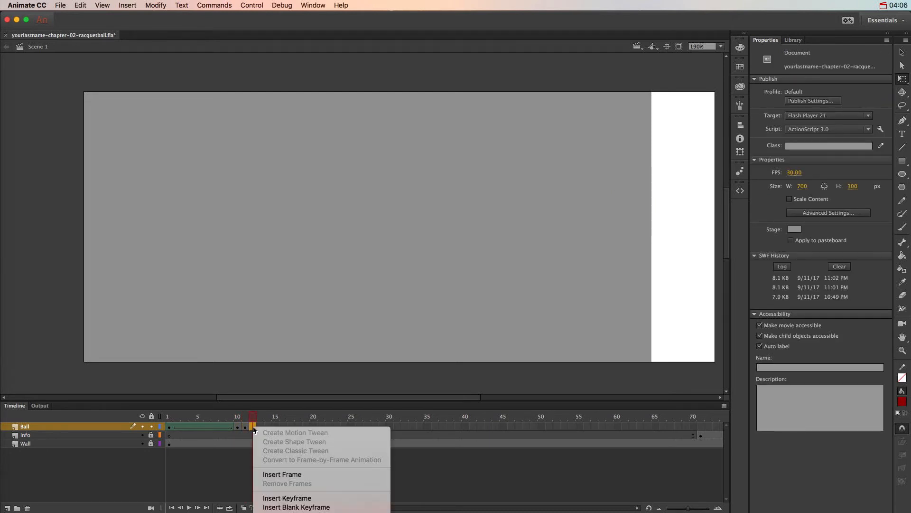
left_click(287, 498)
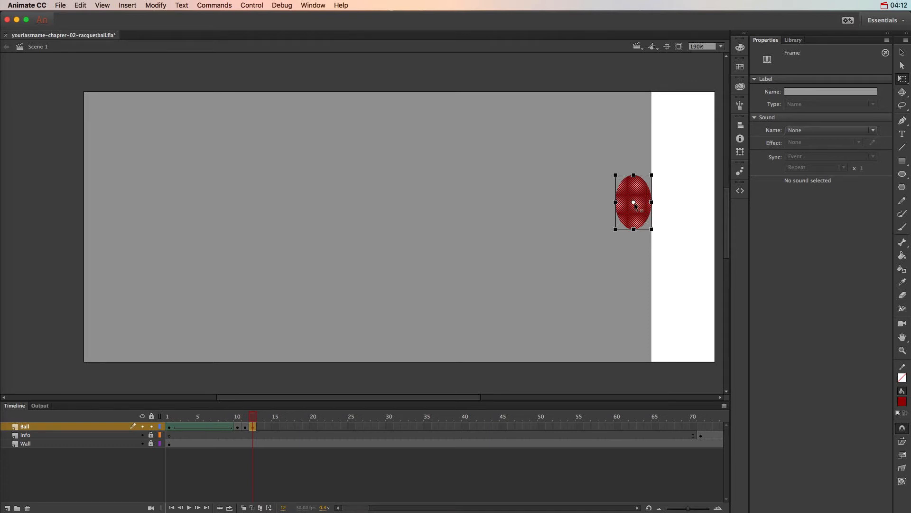
mouse_move(635, 205)
left_mouse_down()
mouse_move(651, 202)
mouse_move(624, 204)
mouse_move(633, 202)
left_mouse_up()
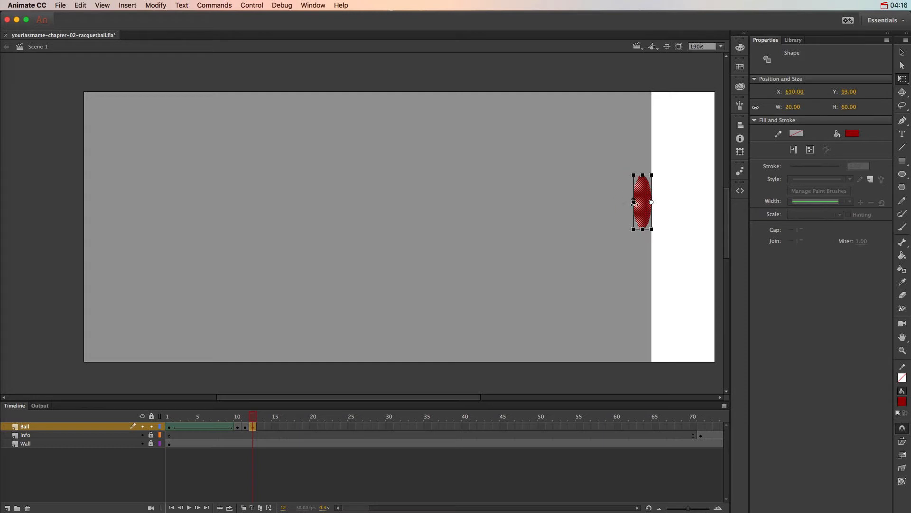
Insert a keyframe at frame 13 of the Ball layer and widen the ball to 40 px, anchored at the wall.
left_click(261, 427)
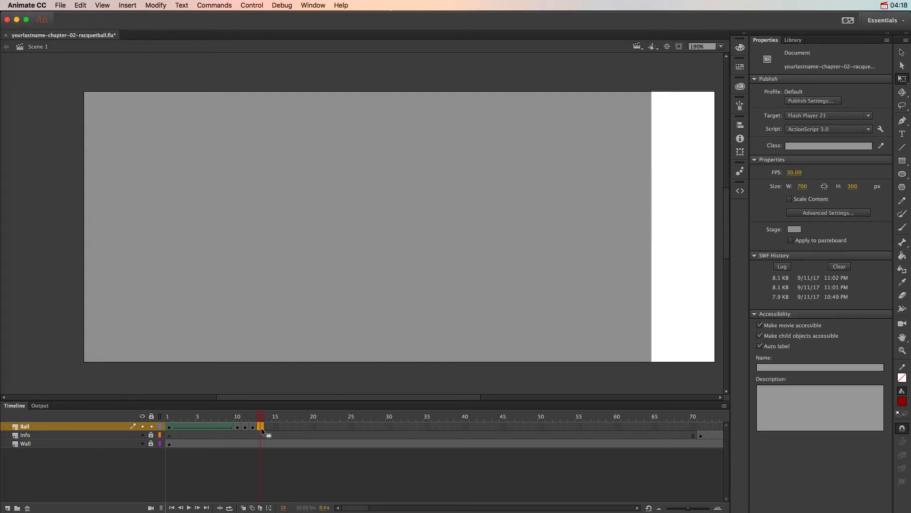
right_click(261, 428)
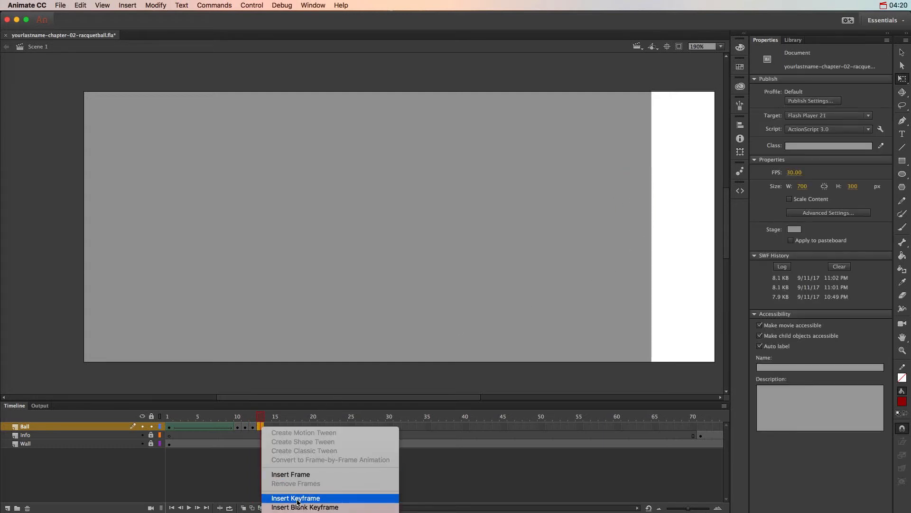
left_click(298, 500)
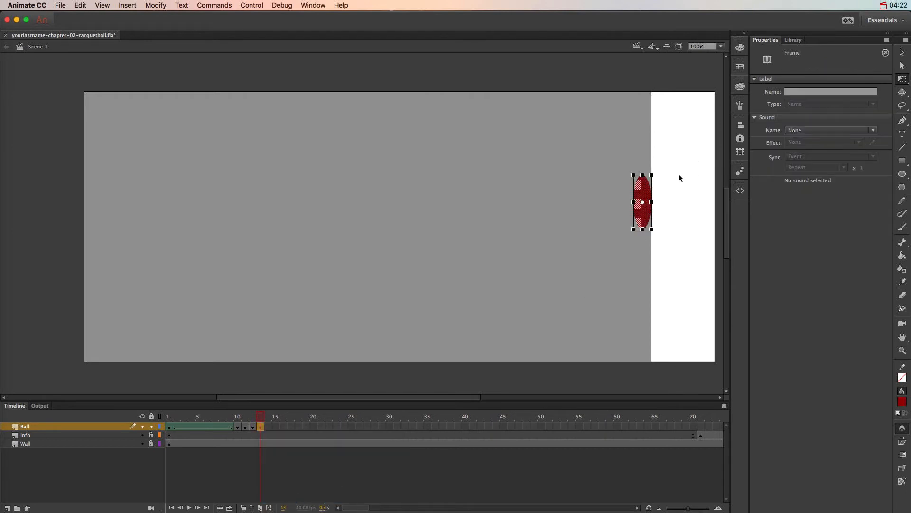
left_click(644, 205)
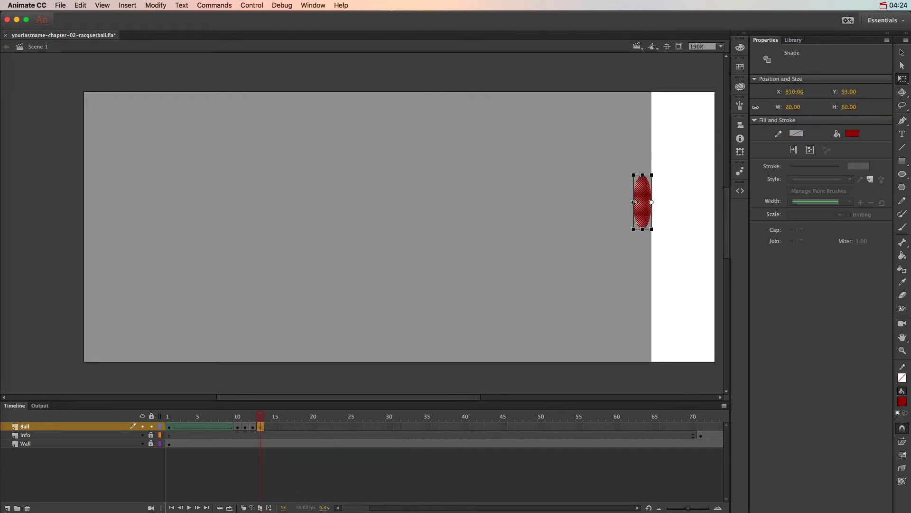
left_click_drag(634, 202, 616, 202)
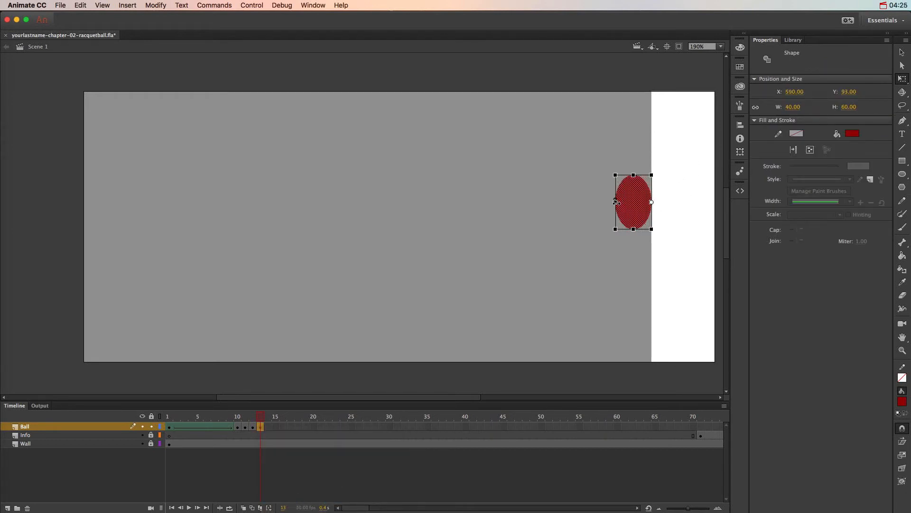
Insert a keyframe at frame 14 of the Ball layer and widen the ball to 60 px, anchored at the wall.
left_click(267, 427)
right_click(267, 426)
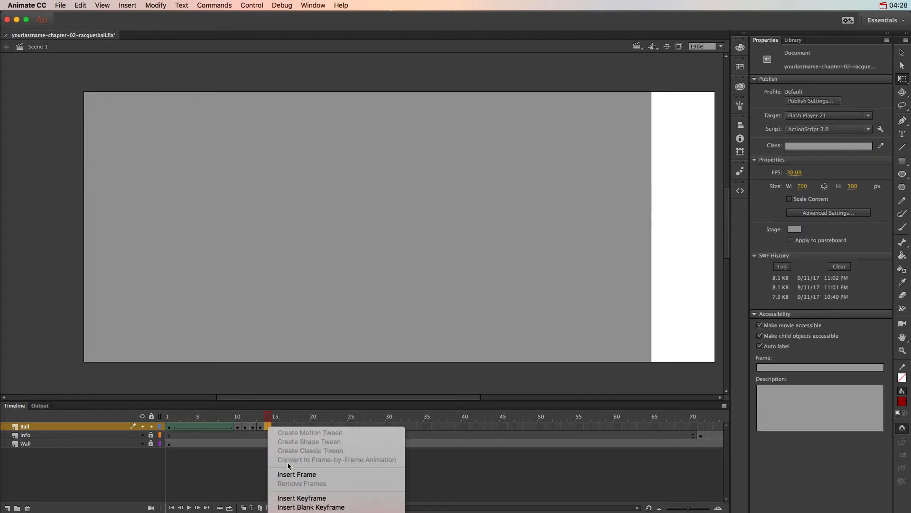
left_click(304, 498)
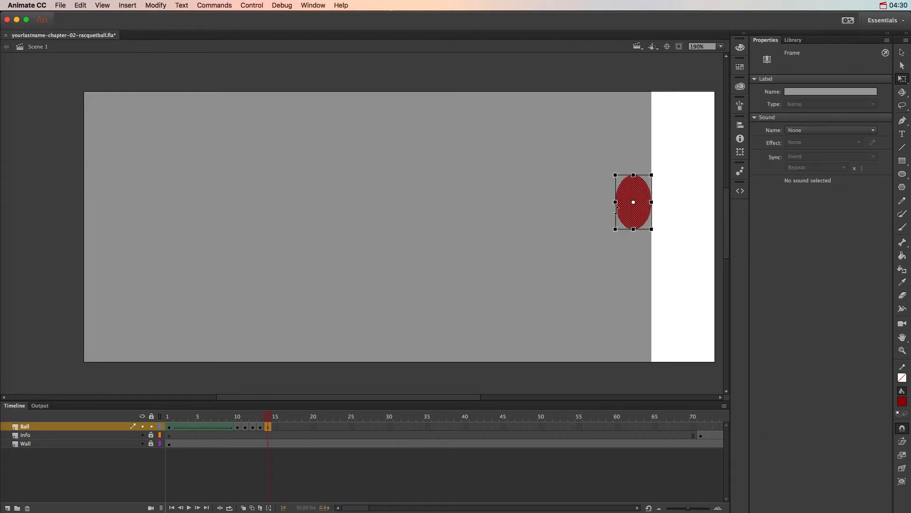
left_click(639, 203)
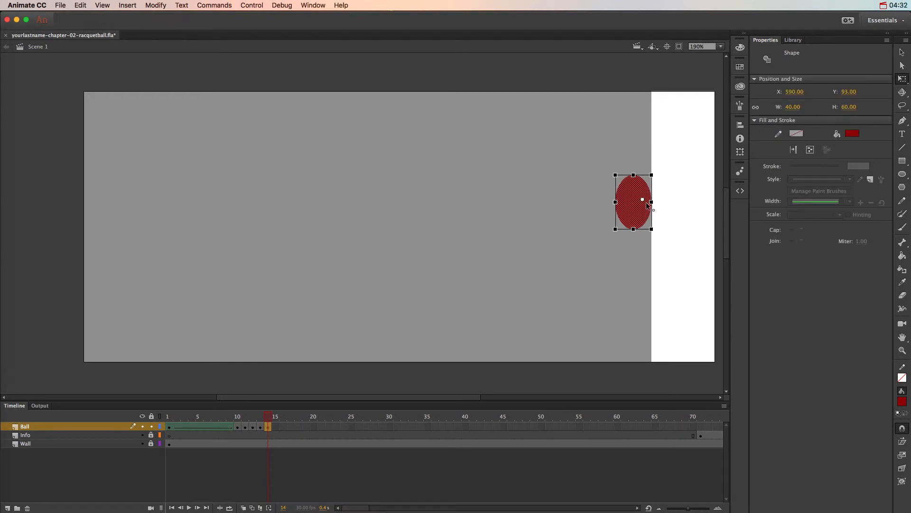
left_click_drag(616, 202, 598, 202)
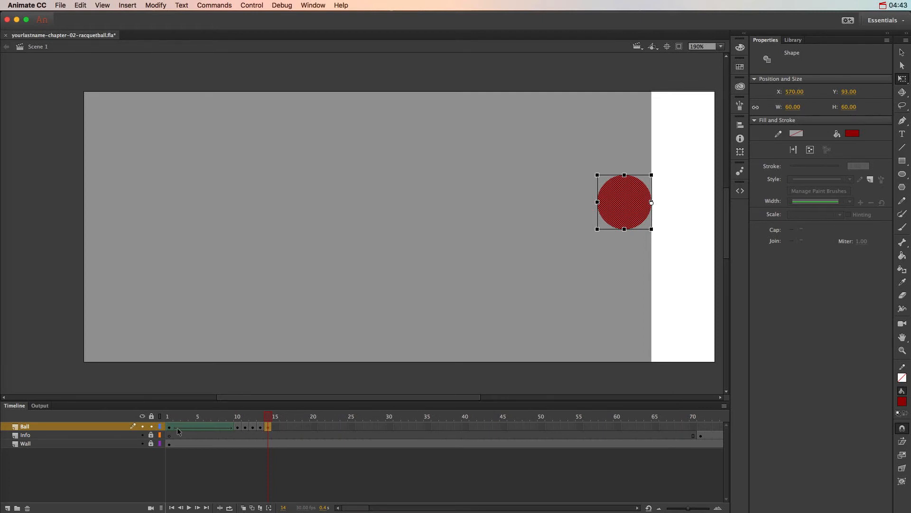
Scrub through frames 1 to 14 to review the ball's flight and its squash against the wall.
left_click(169, 422)
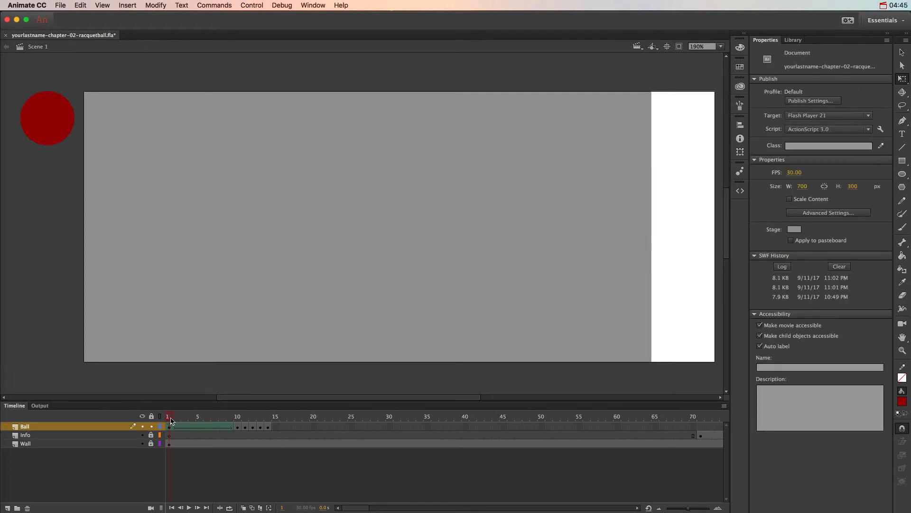
left_click_drag(173, 421, 240, 421)
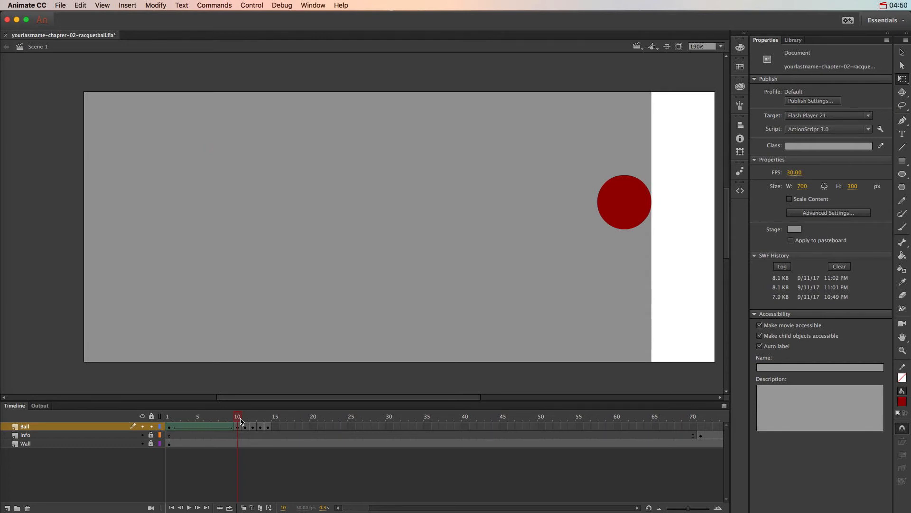
left_click_drag(241, 421, 262, 424)
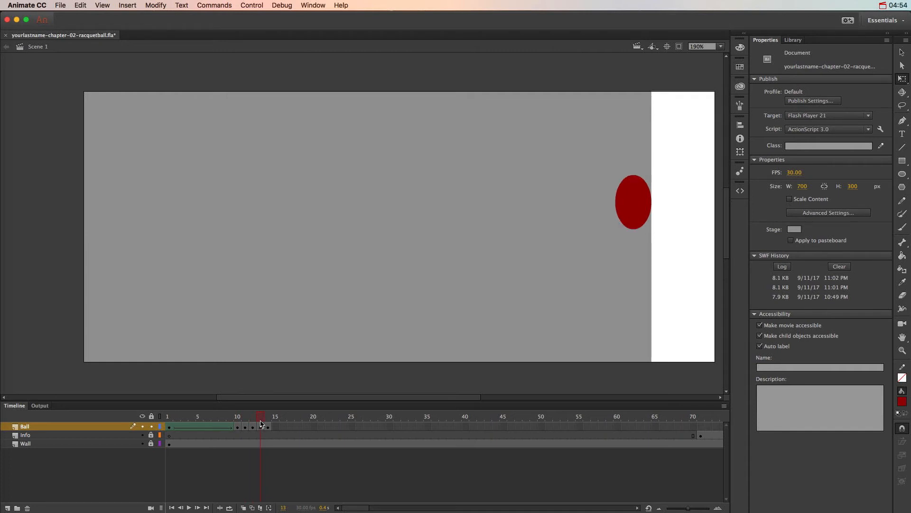
left_click(269, 425)
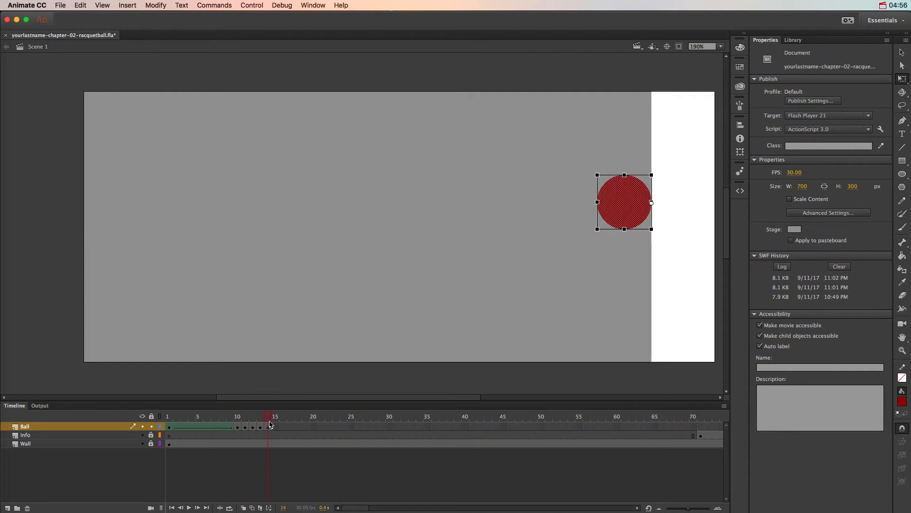
left_click_drag(269, 421, 269, 422)
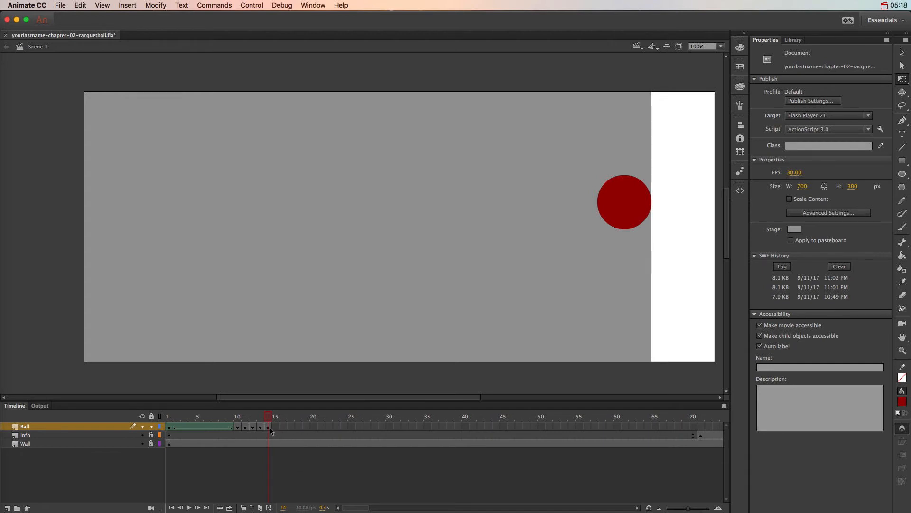
left_click(170, 427)
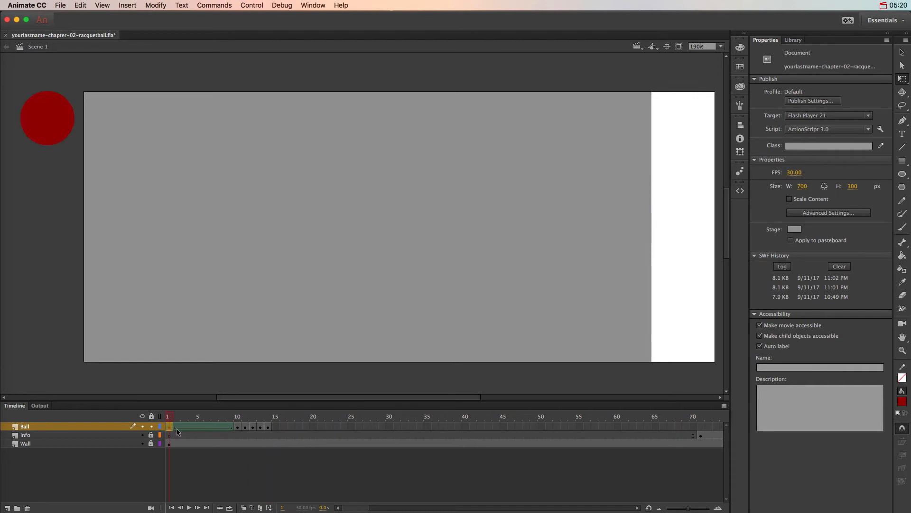
left_click(235, 426)
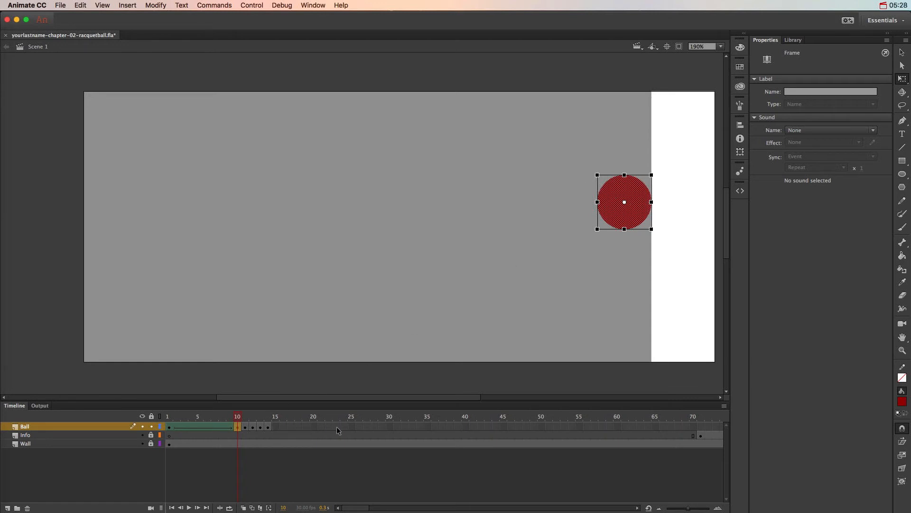
Insert a keyframe at frame 24 of the Ball layer and move the ball below the stage, near its lower-left corner.
left_click(267, 426)
left_click(344, 426)
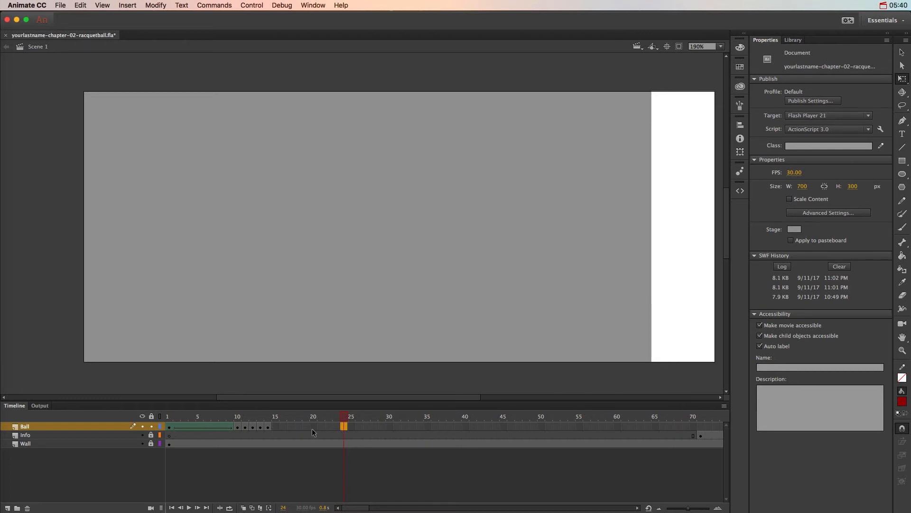
right_click(342, 427)
left_click(377, 498)
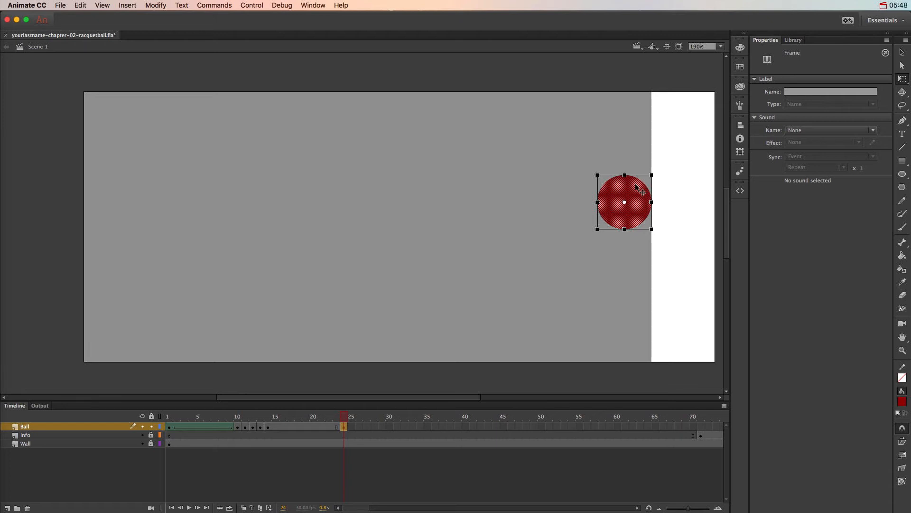
scroll(636, 187, "down", 3)
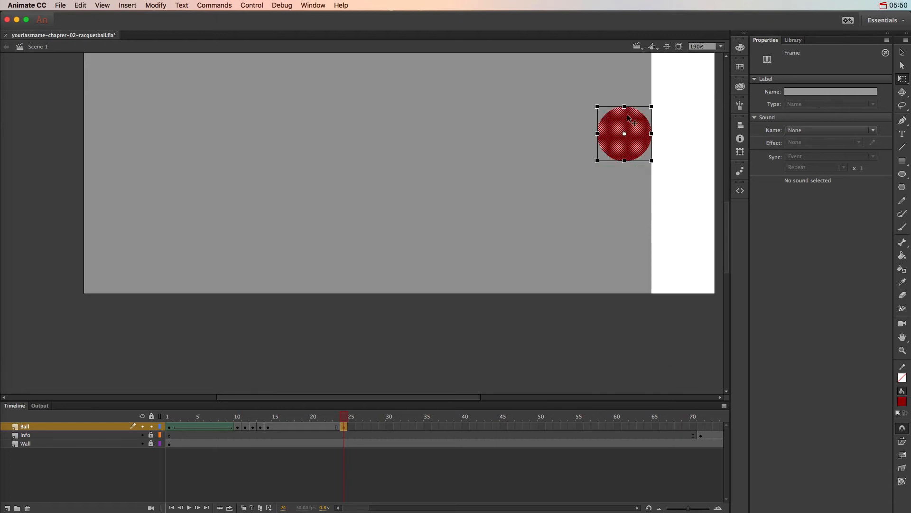
left_click_drag(629, 119, 134, 333)
Create a shape tween between frames 14 and 24 of the Ball layer and scrub through the animation to check the rebound.
left_click_drag(273, 418, 306, 418)
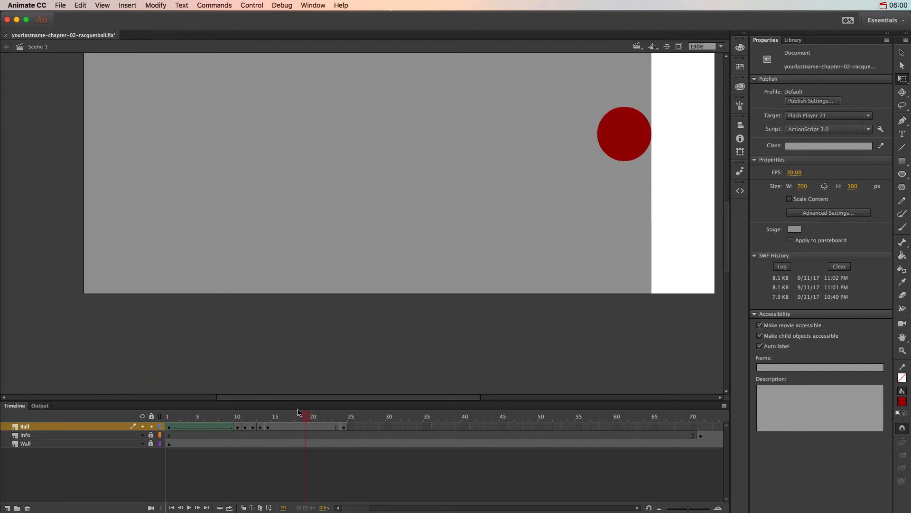
right_click(296, 428)
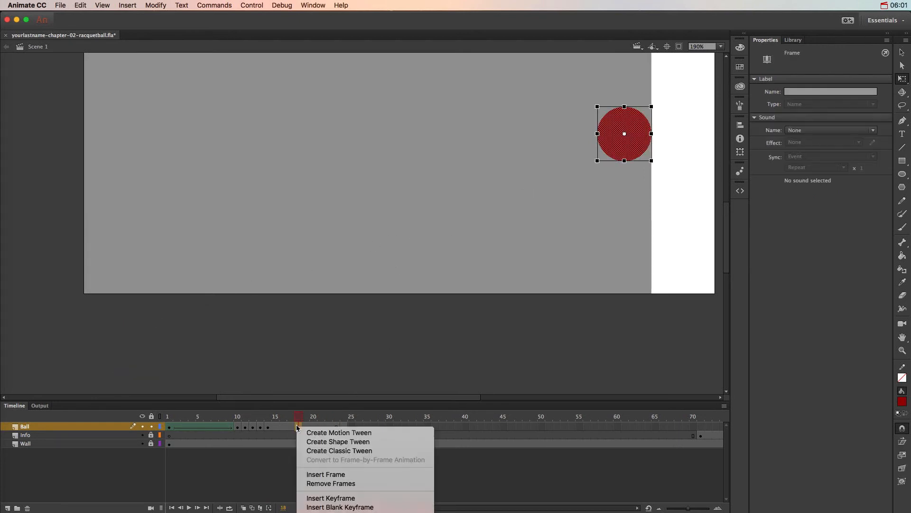
left_click(335, 443)
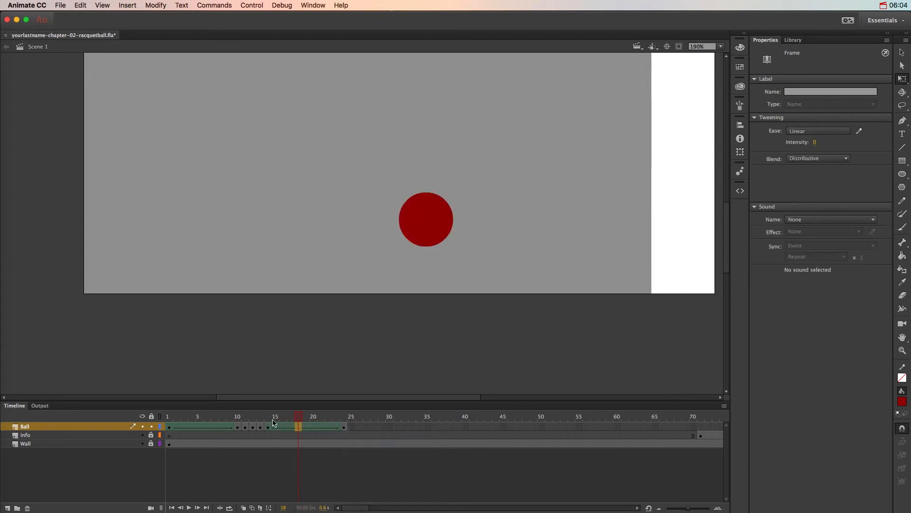
left_click_drag(274, 423, 314, 421)
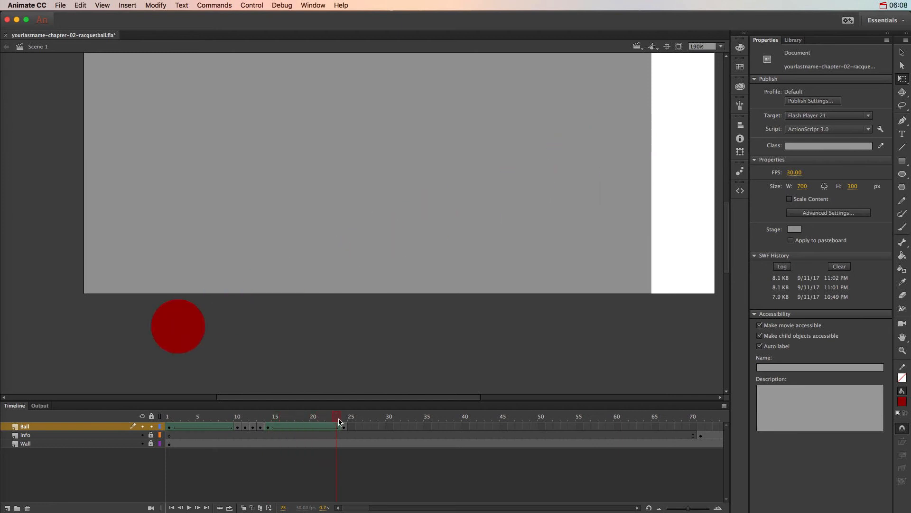
left_click_drag(340, 422, 169, 423)
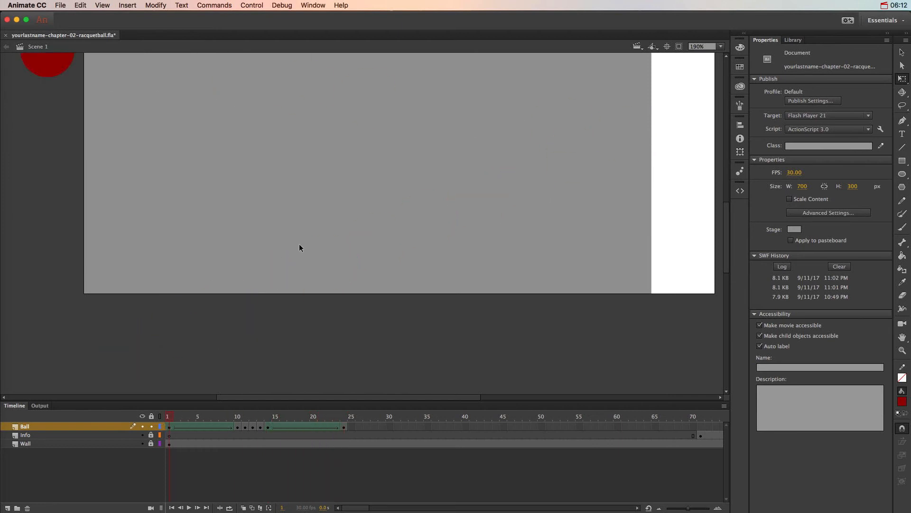
scroll(299, 247, "up", 3)
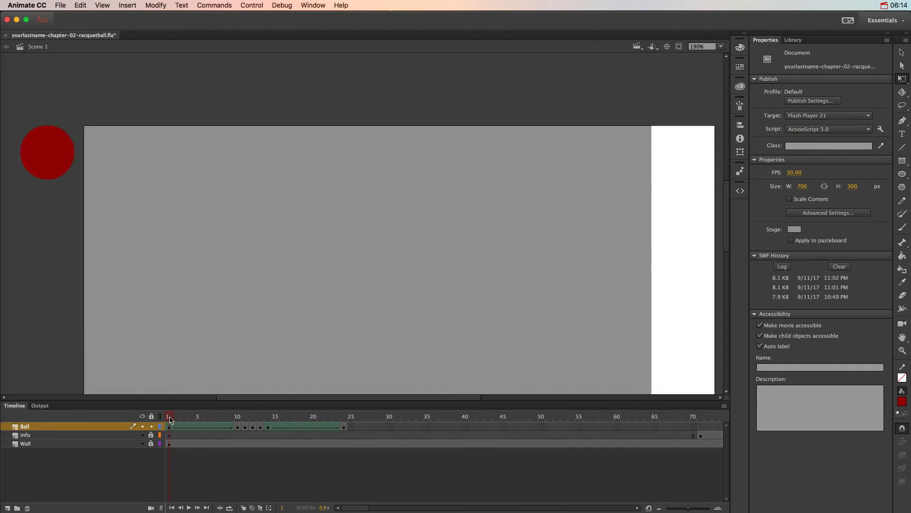
left_click_drag(169, 422, 344, 426)
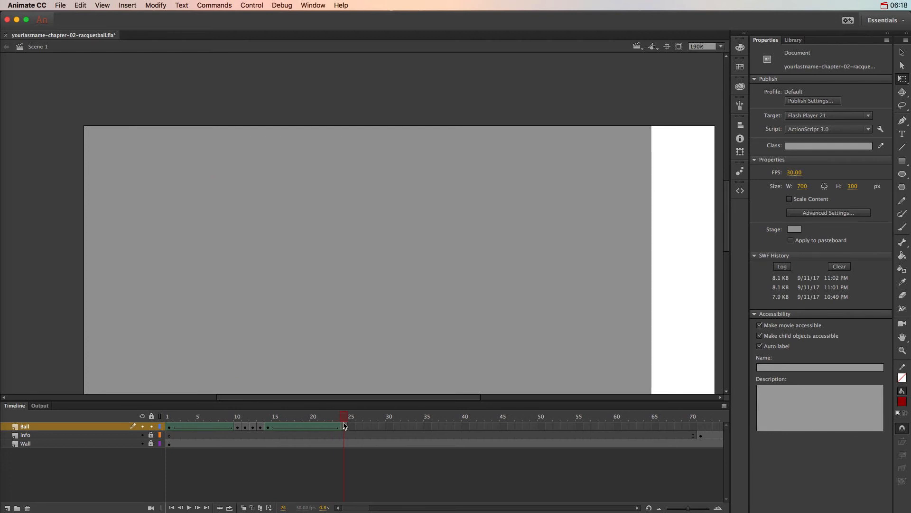
scroll(341, 305, "down", 5)
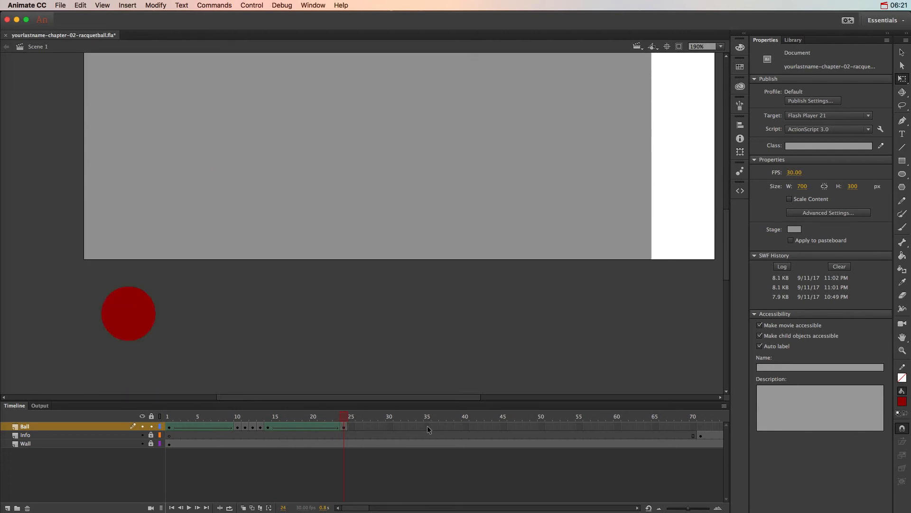
Insert a keyframe at frame 35 of the Ball layer and move the ball off the stage's left side to X -100, Y 220.
left_click(426, 426)
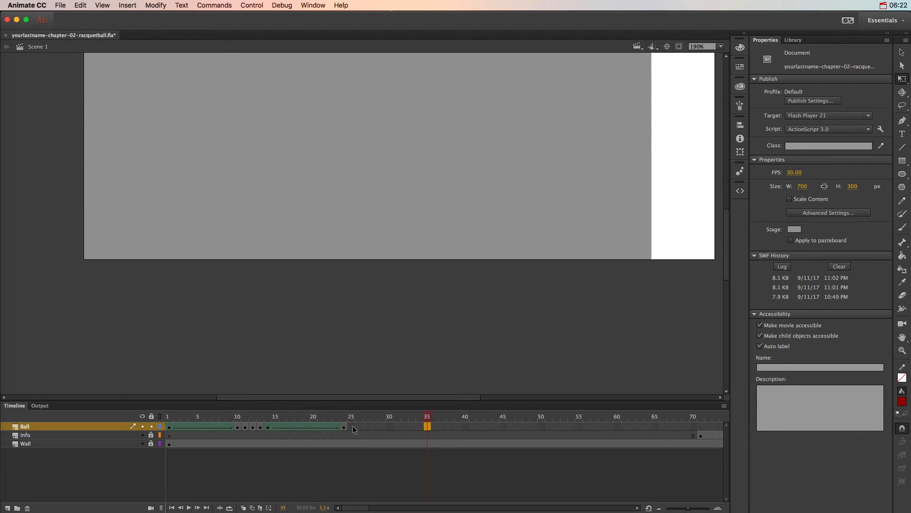
right_click(428, 435)
left_click(459, 499)
left_click_drag(139, 304, 184, 275)
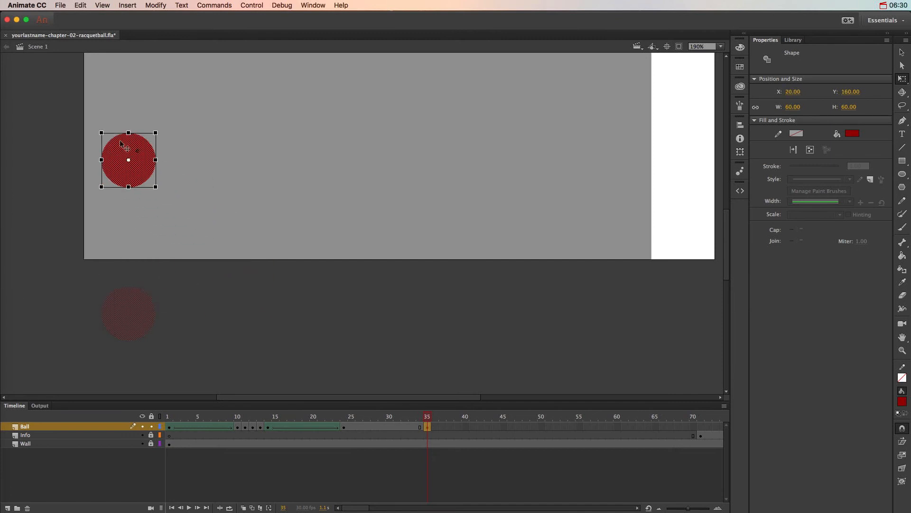
left_click_drag(121, 144, 33, 207)
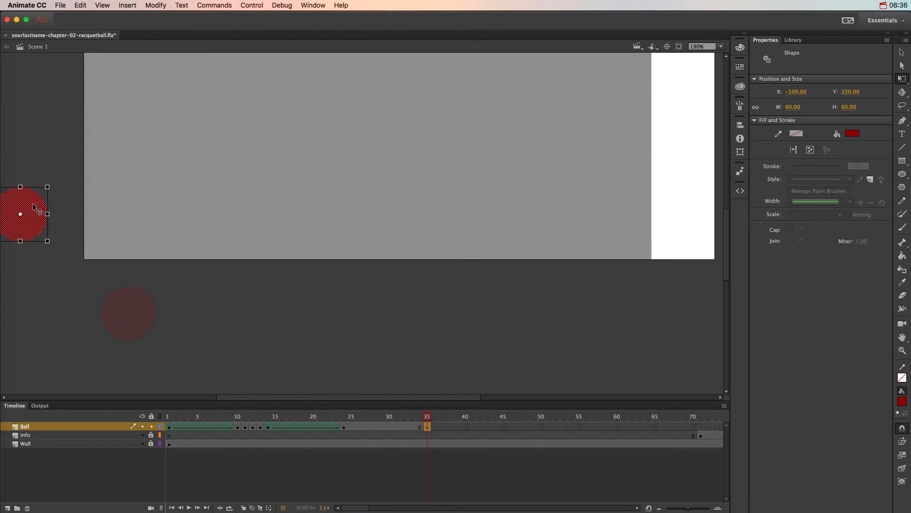
scroll(73, 228, "left", 6)
scroll(78, 228, "right", 5)
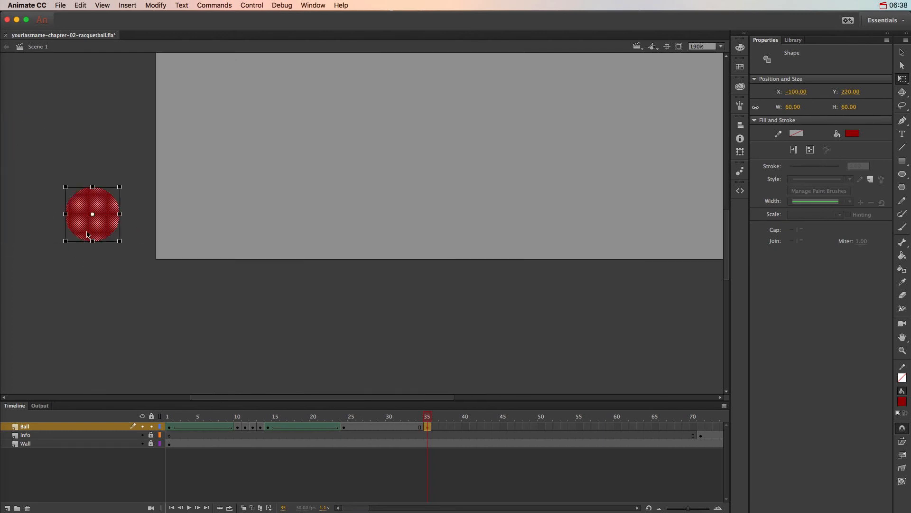
scroll(181, 282, "up", 5)
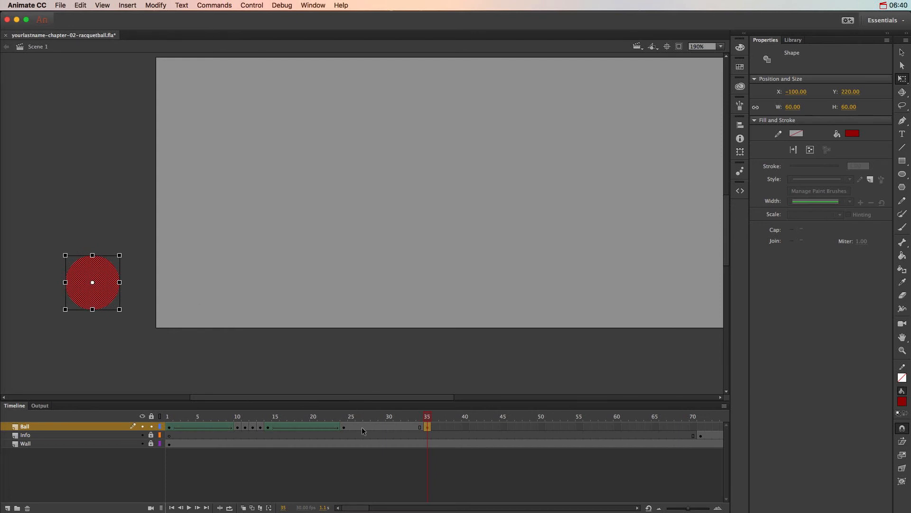
left_click(343, 417)
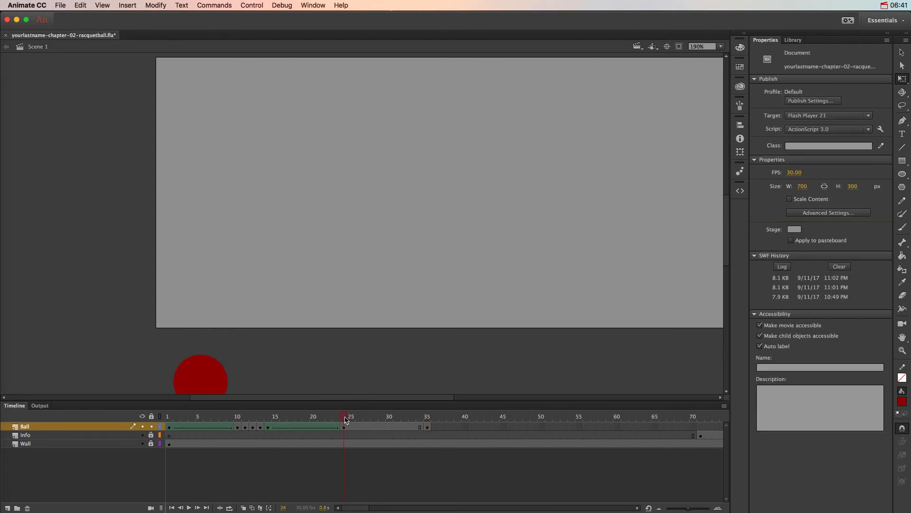
left_click(427, 417)
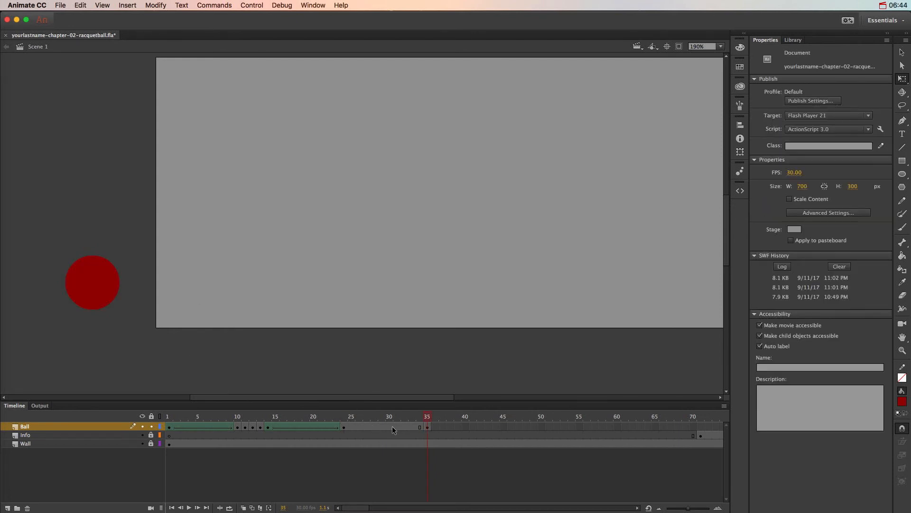
Insert a keyframe at frame 45 of the Ball layer and move the ball against the wall at X 570, Y 190.
scroll(388, 324, "right", 3)
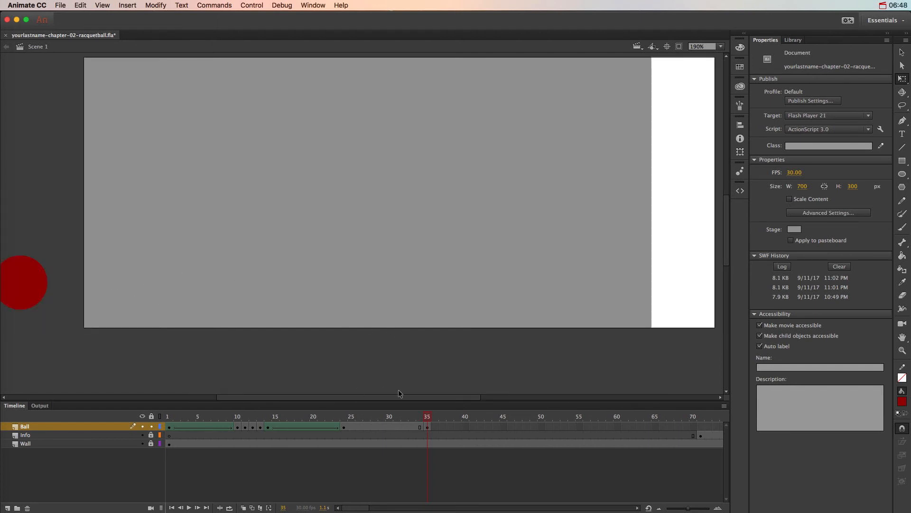
left_click(504, 427)
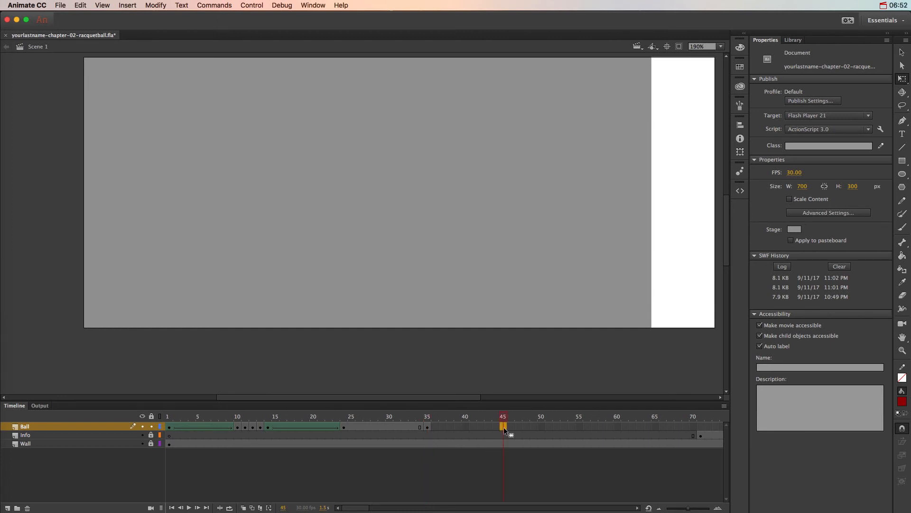
right_click(503, 428)
left_click(538, 497)
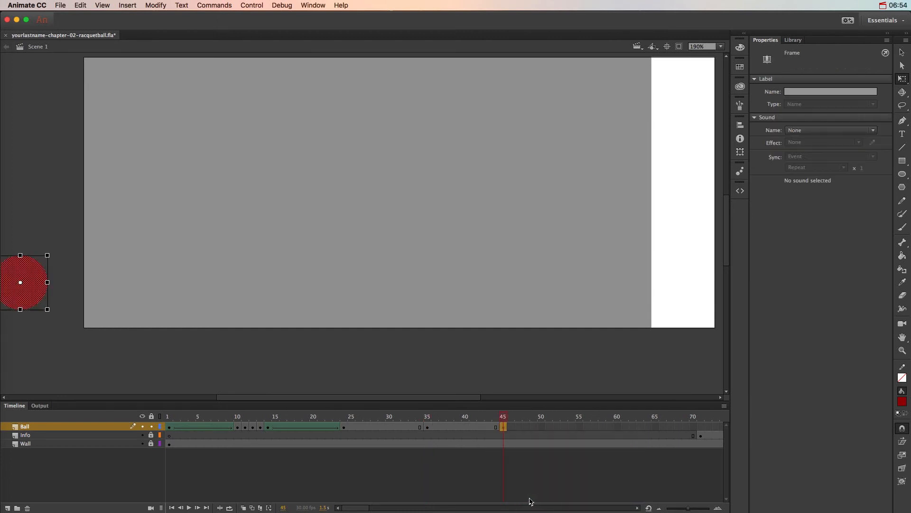
left_click_drag(31, 270, 631, 249)
left_click_drag(631, 249, 632, 250)
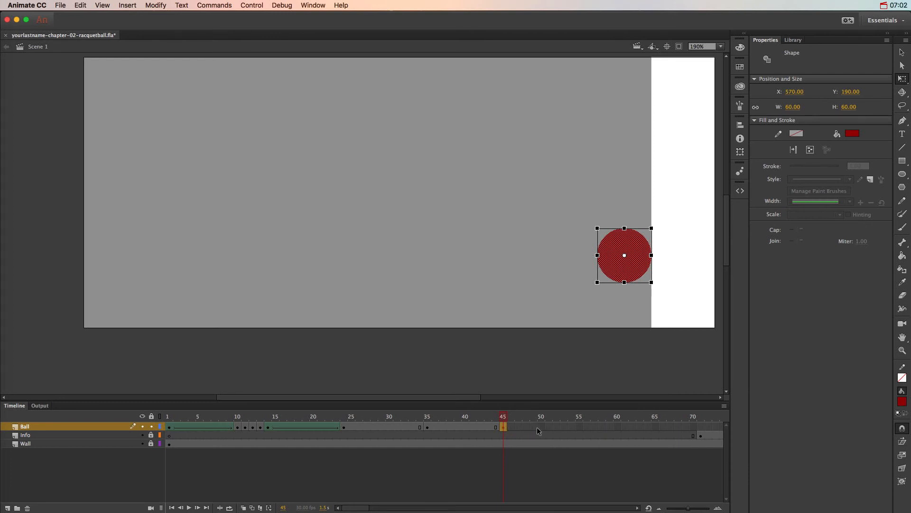
Create a shape tween between frames 35 and 45 of the Ball layer.
right_click(458, 427)
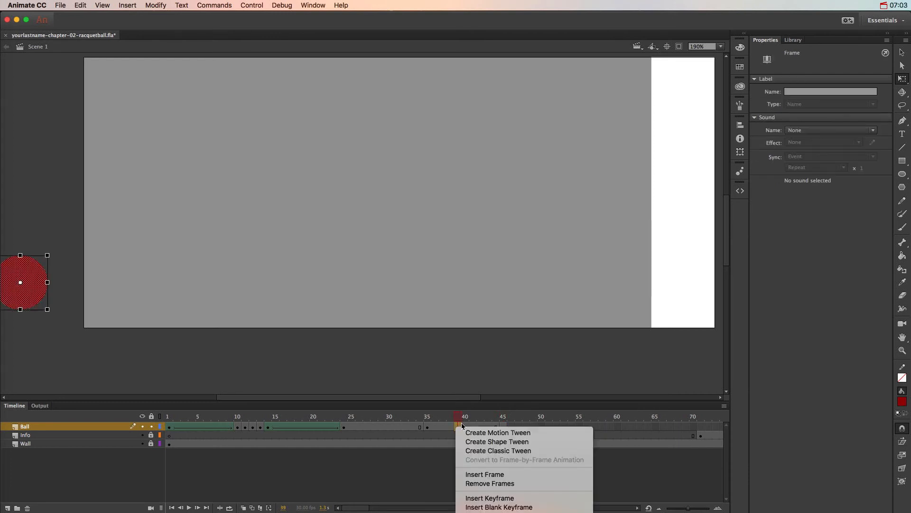
left_click(494, 443)
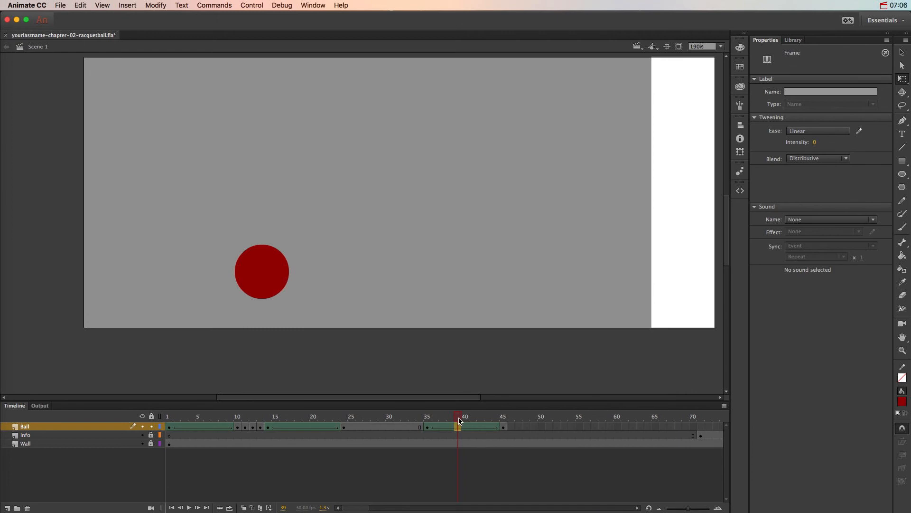
Insert a keyframe at frame 46 of the Ball layer and squash the ball against the wall to a width of 40.
left_click_drag(460, 421, 503, 421)
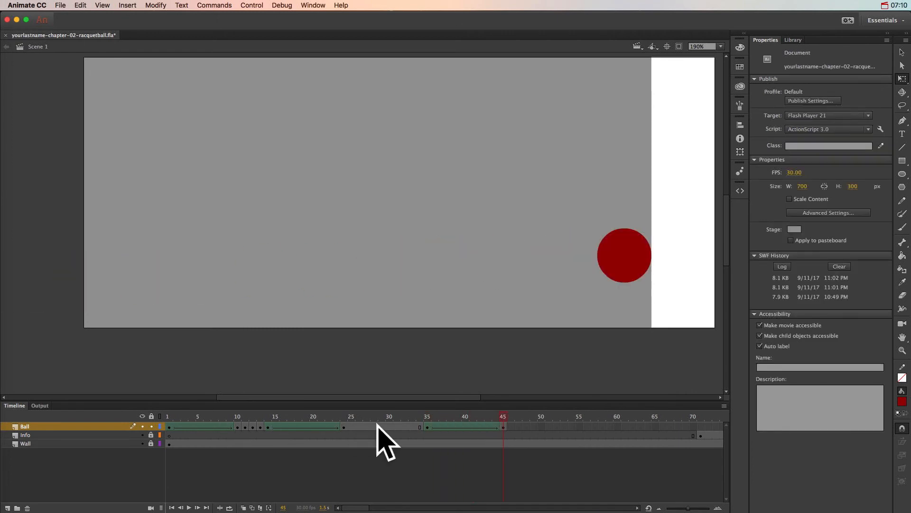
left_click(511, 428)
right_click(511, 426)
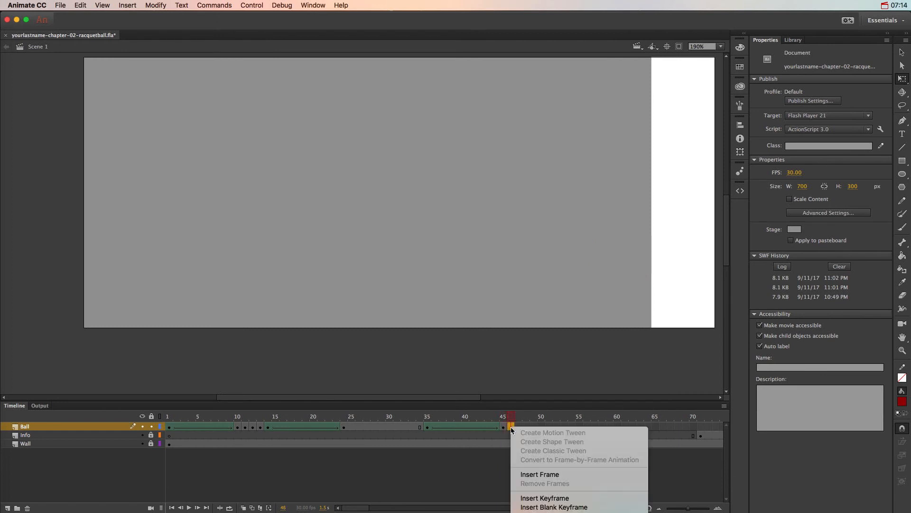
left_click(546, 504)
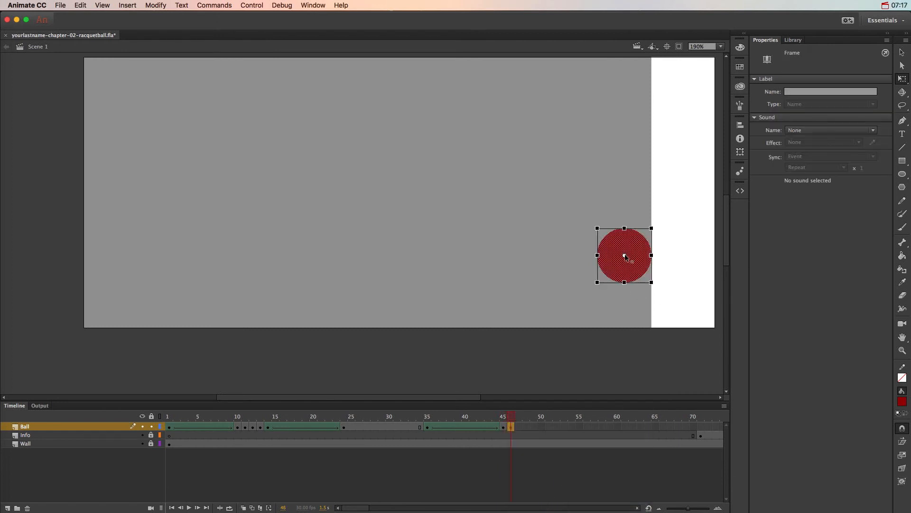
left_click(635, 257)
left_click_drag(597, 255, 616, 255)
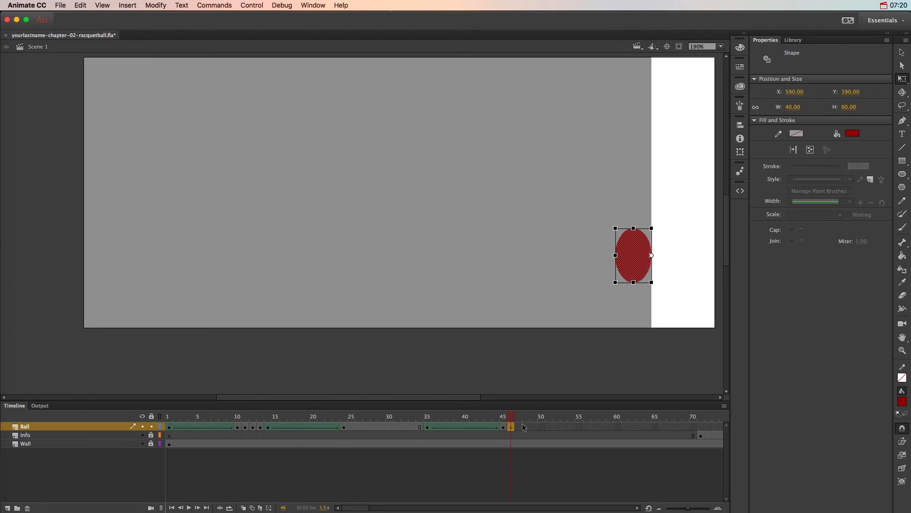
Insert a keyframe at frame 47 of the Ball layer and squash the ball further against the wall to a width of 20.
left_click(519, 426)
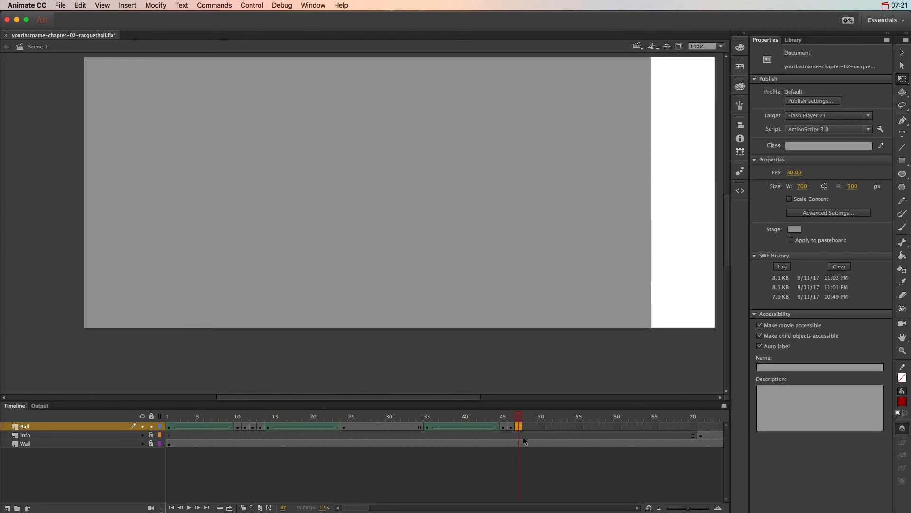
right_click(520, 427)
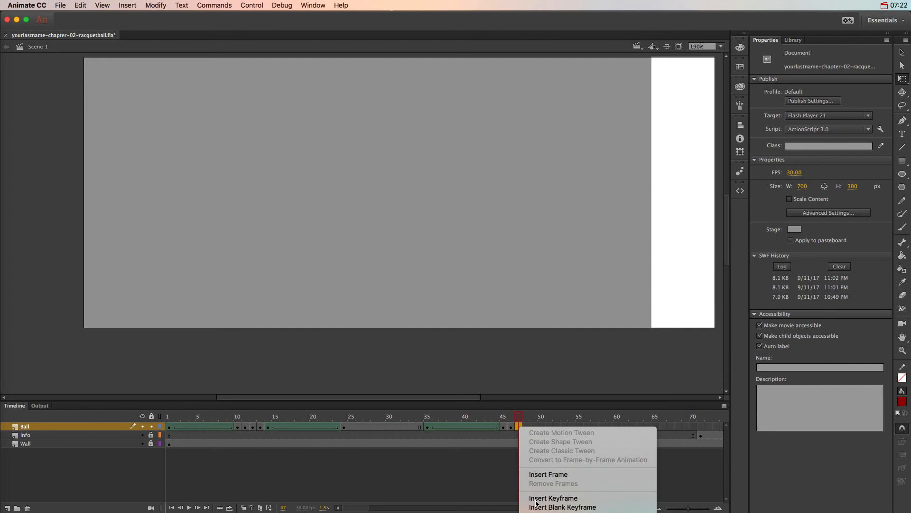
left_click(535, 498)
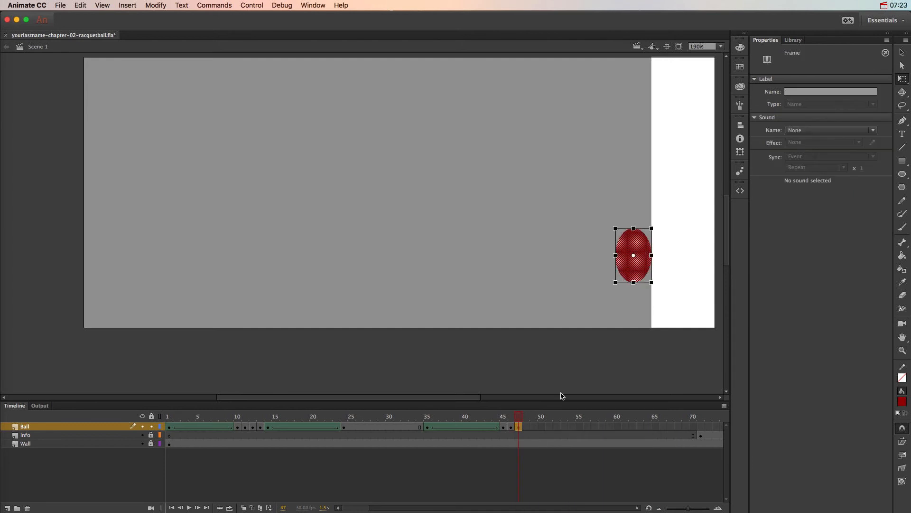
left_click(633, 264)
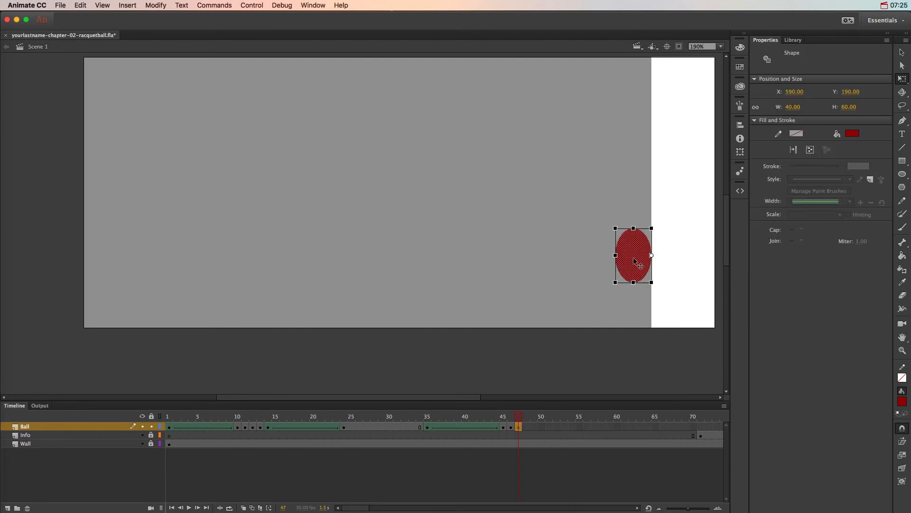
left_click_drag(615, 255, 637, 255)
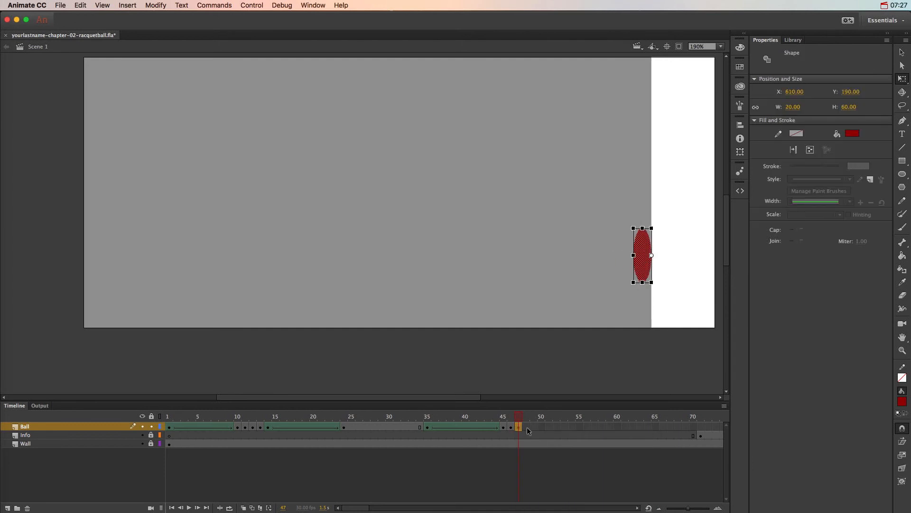
Insert a keyframe at frame 48 of the Ball layer and widen the ball away from the wall to a width of 40.
left_click(527, 427)
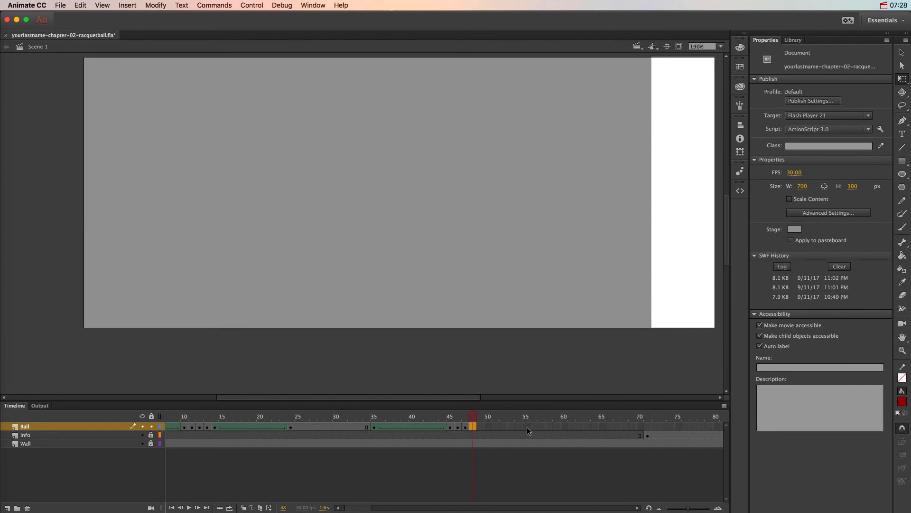
right_click(527, 426)
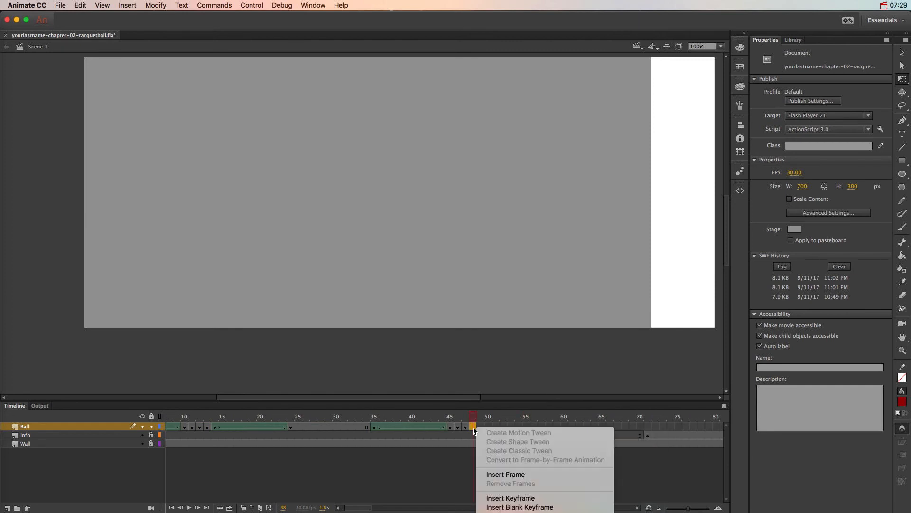
left_click(510, 497)
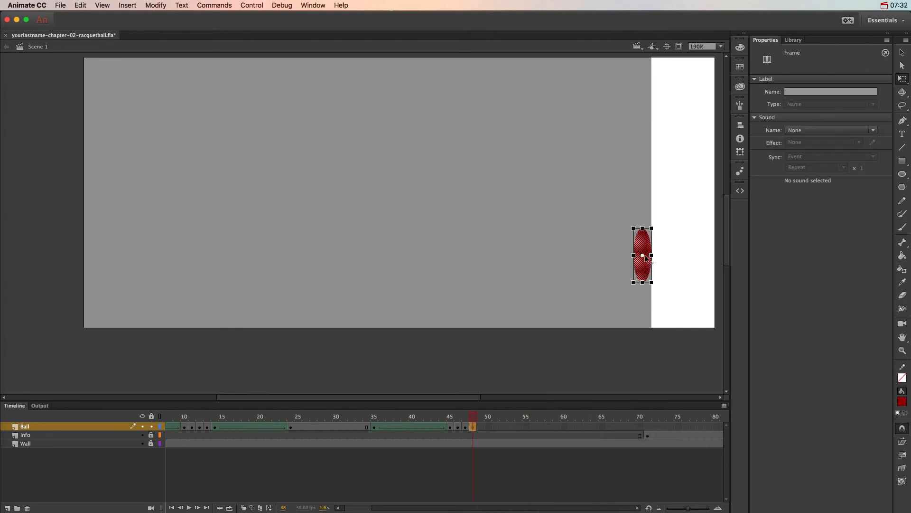
left_click(647, 258)
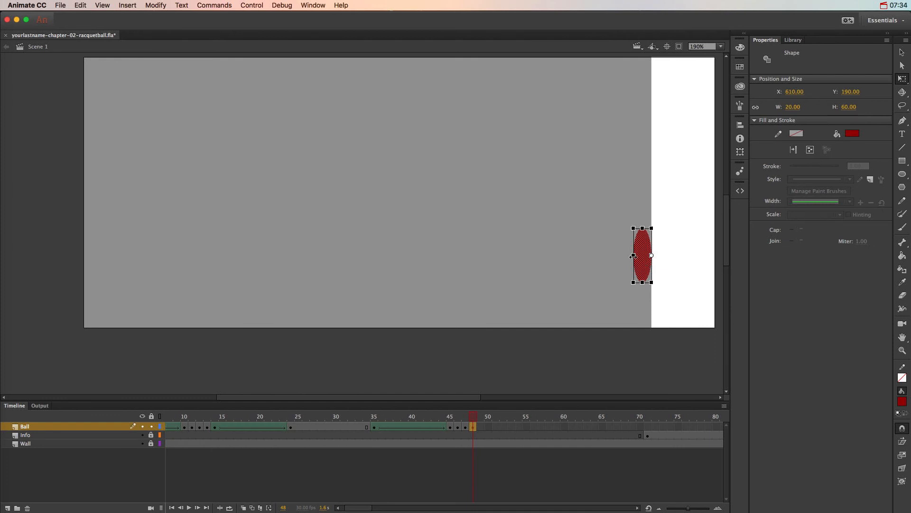
left_click_drag(634, 255, 616, 255)
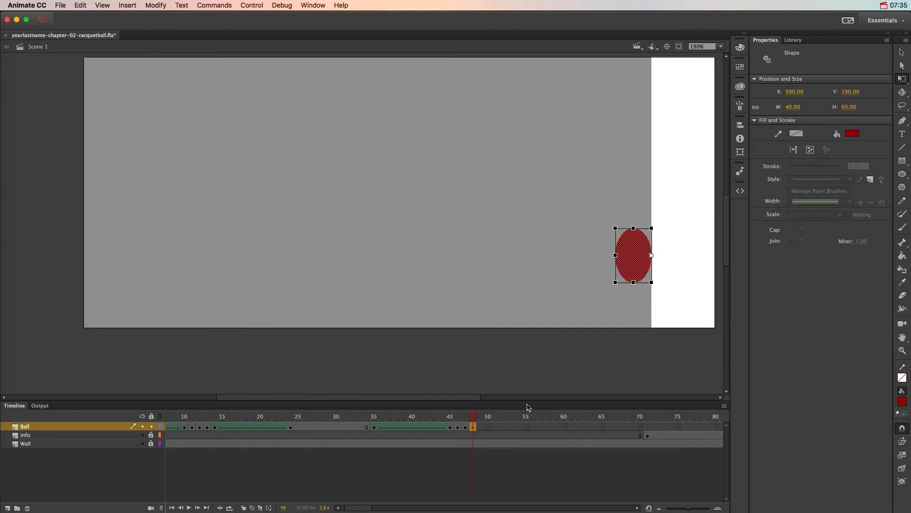
Insert a keyframe at frame 49 of the Ball layer and restore the ball to its round shape, 60 wide, against the wall.
left_click(480, 428)
scroll(481, 428, "right", 3)
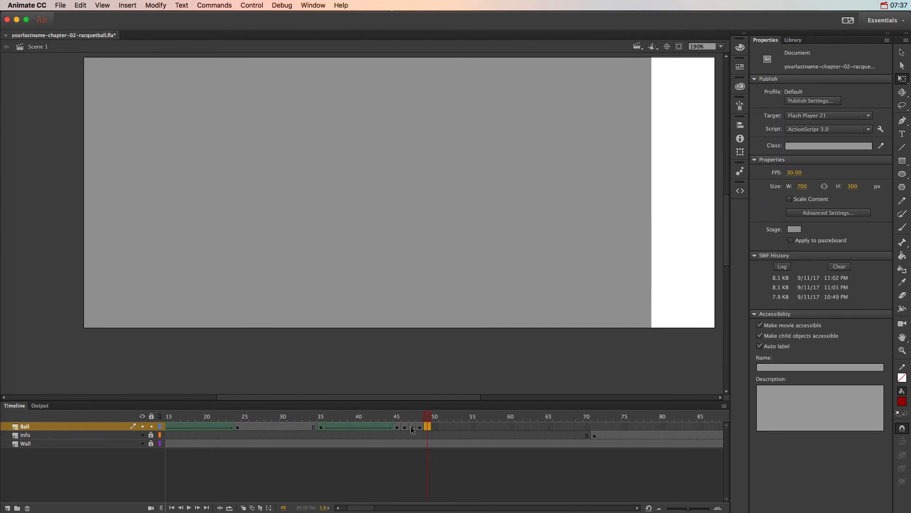
right_click(426, 429)
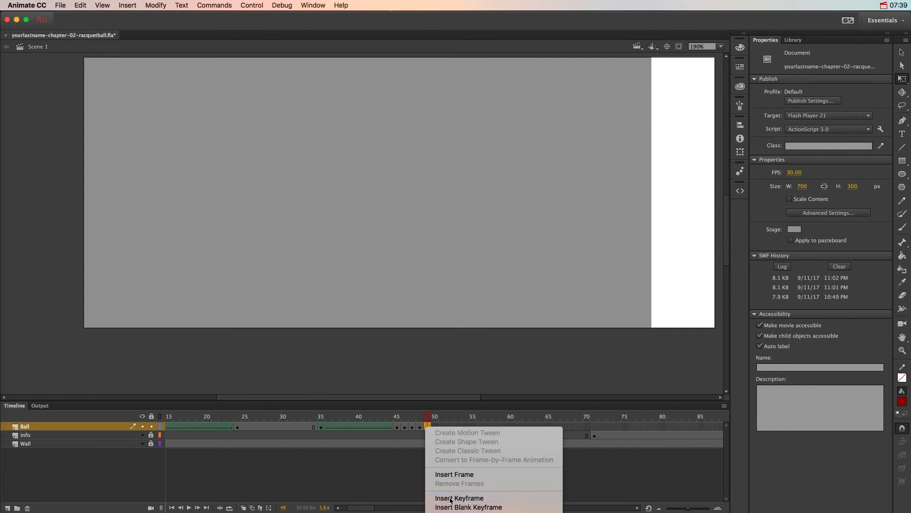
left_click(451, 492)
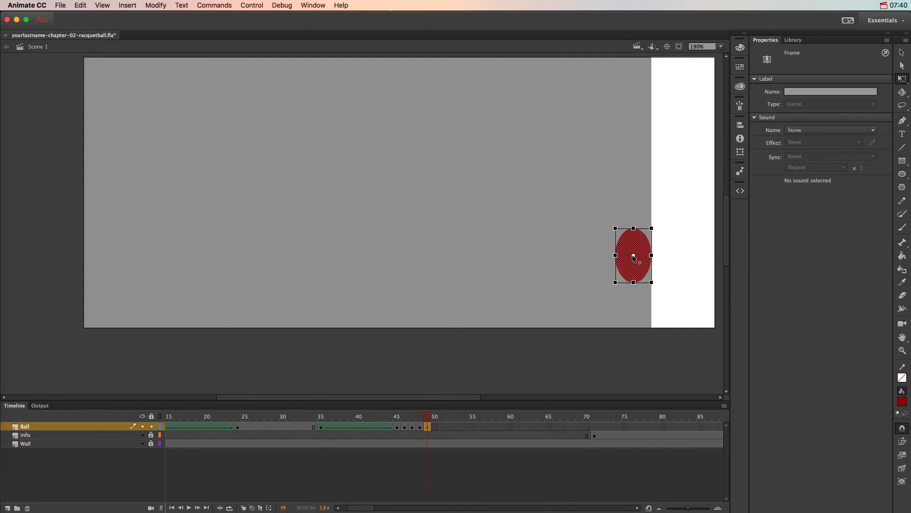
left_click(636, 259)
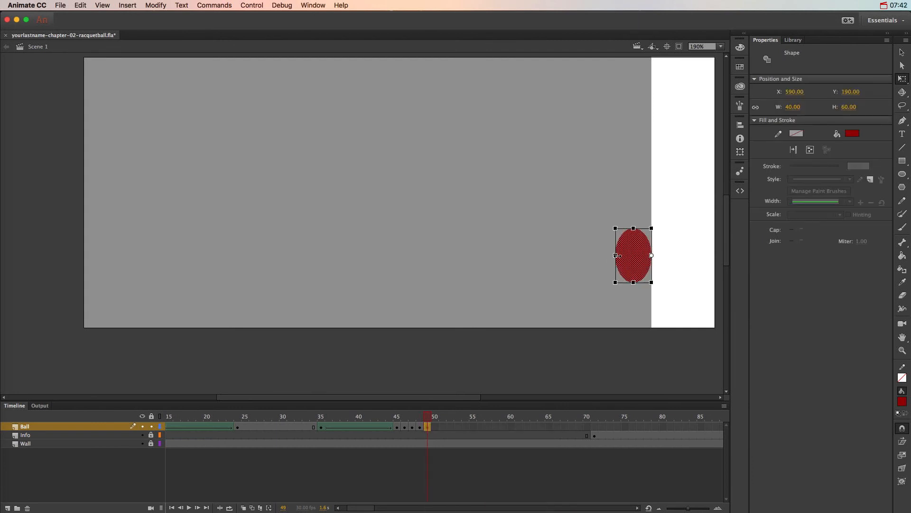
left_click_drag(616, 255, 599, 256)
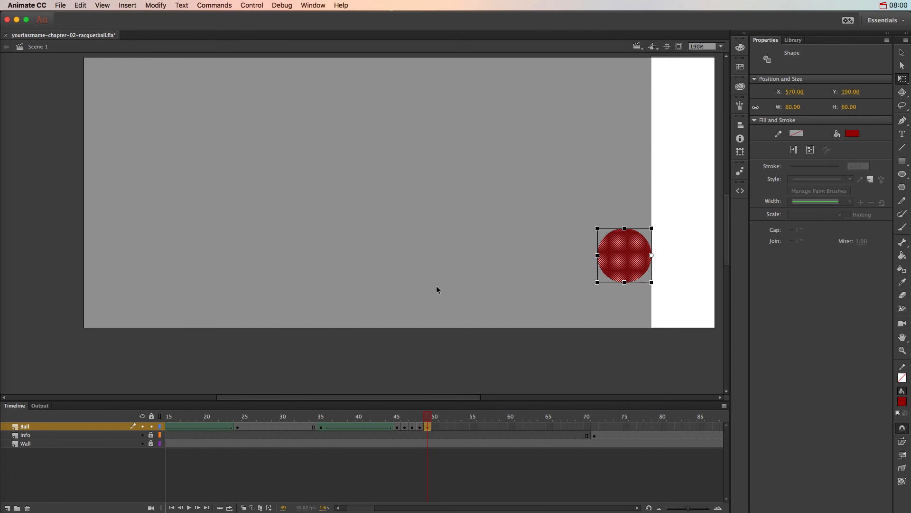
Insert a keyframe at frame 59 of the Ball layer and move the ball off stage, just above the stage's upper edge near its left end.
scroll(437, 289, "up", 3)
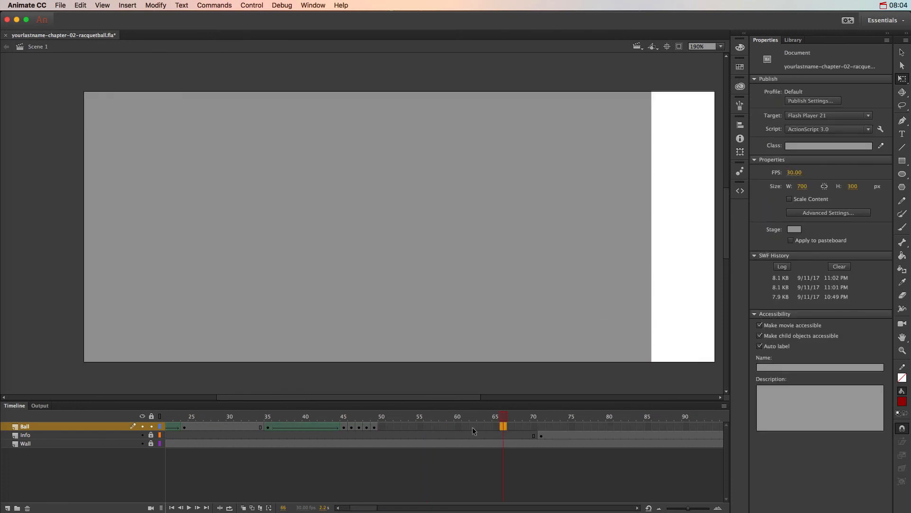
left_click(451, 427)
right_click(450, 426)
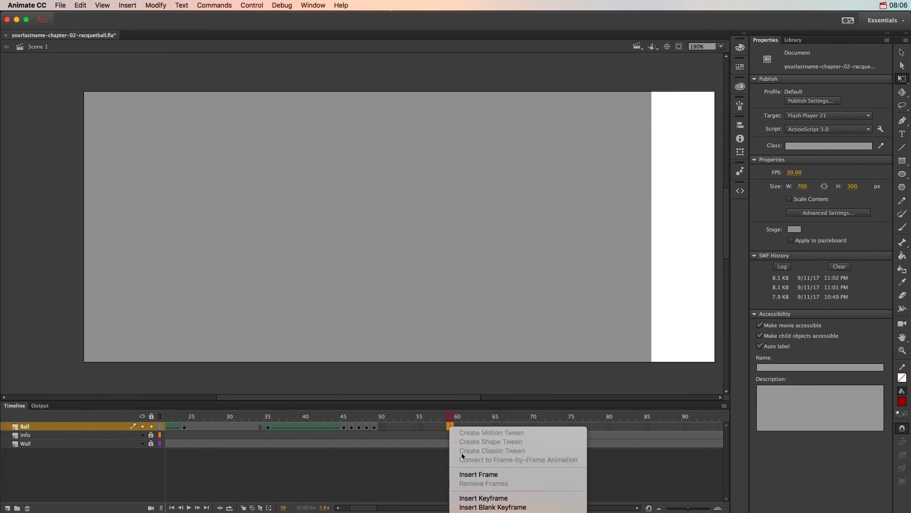
left_click(499, 498)
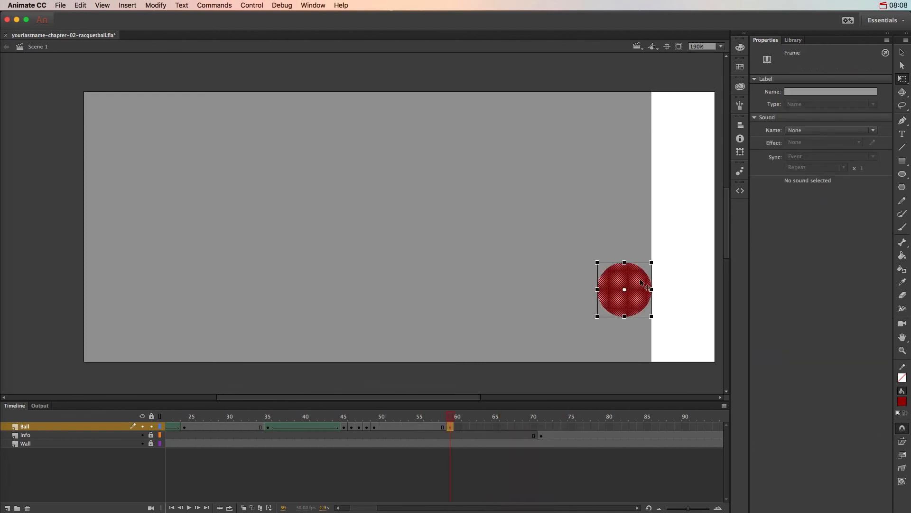
left_click_drag(636, 283, 201, 67)
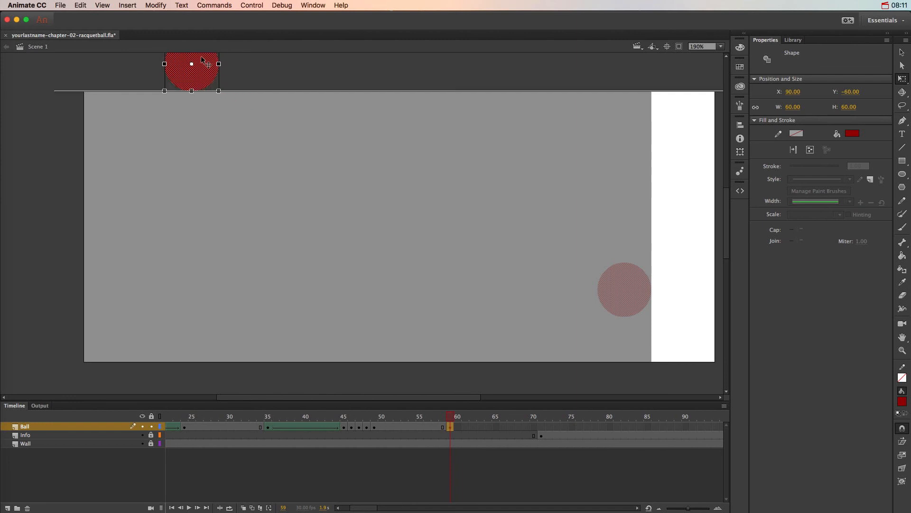
left_click_drag(201, 57, 201, 58)
scroll(225, 99, "up", 3)
left_click_drag(206, 131, 202, 126)
Create a shape tween between frames 49 and 59 of the Ball layer and scrub back to frame 1 to check the animation.
right_click(420, 426)
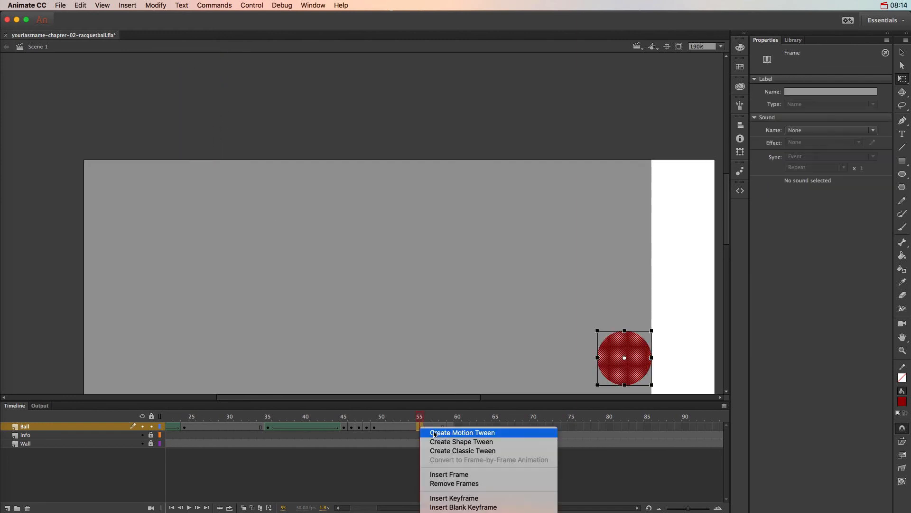
left_click(450, 443)
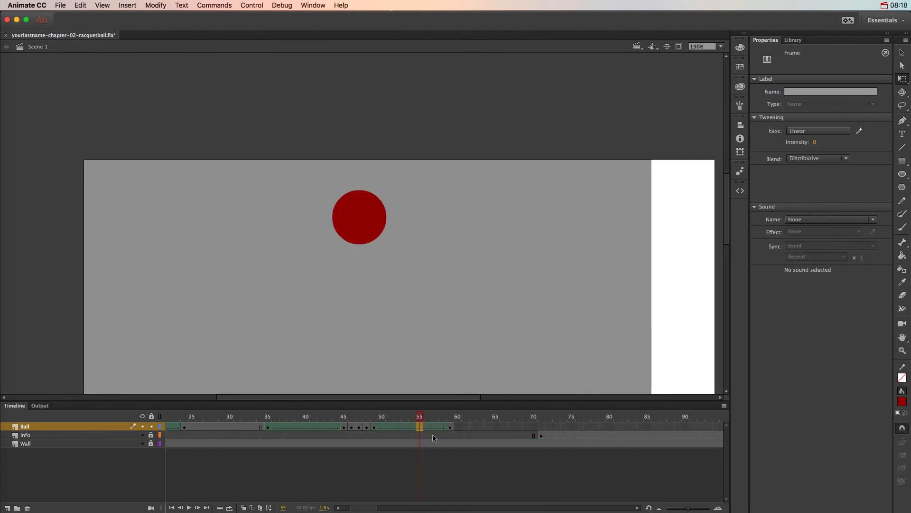
left_click(451, 423)
left_click(455, 423)
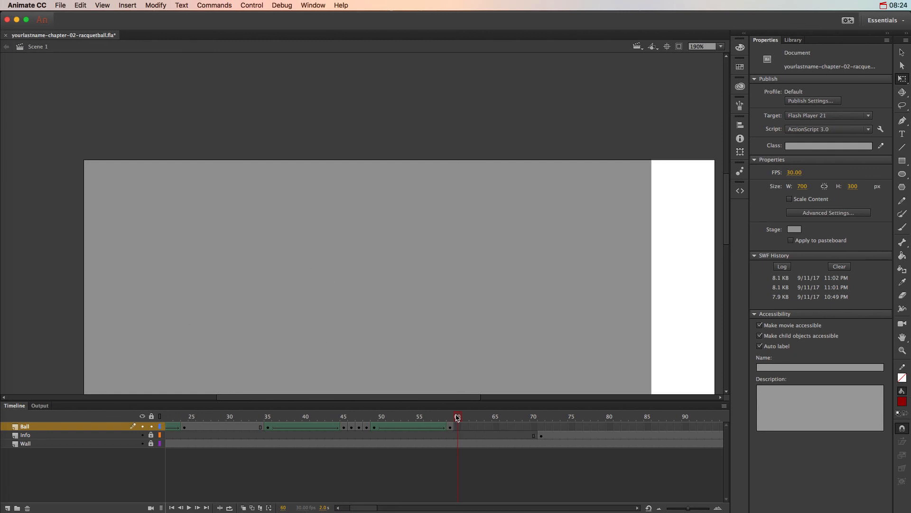
left_click_drag(456, 417, 130, 416)
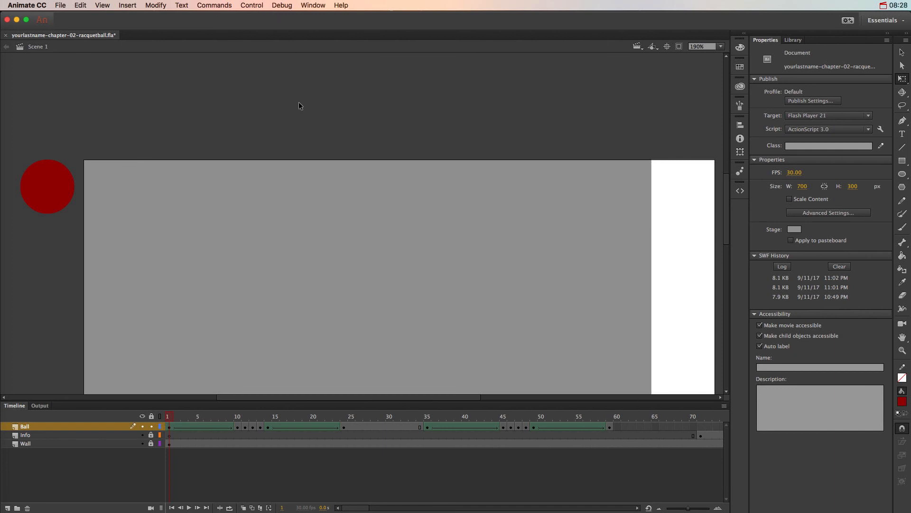
Test the movie to watch the complete racquetball animation, and close the preview window.
scroll(299, 103, "down", 3)
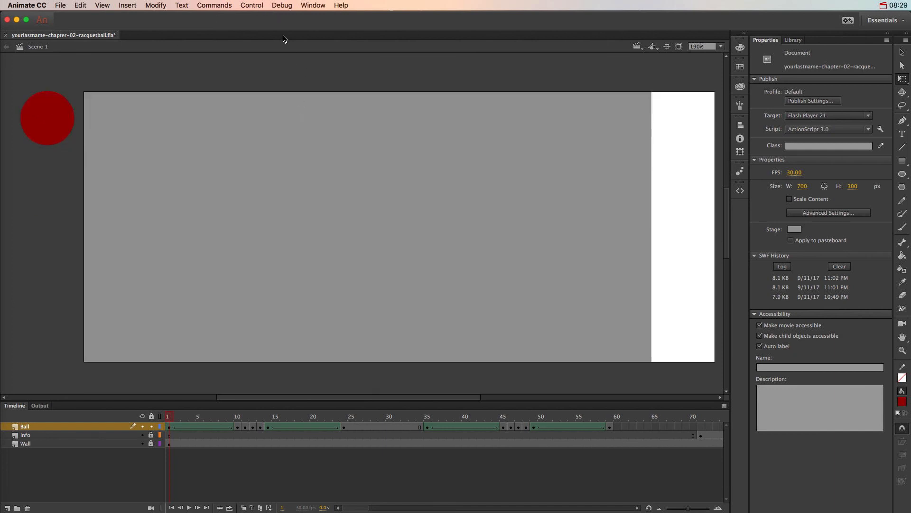
left_click(252, 5)
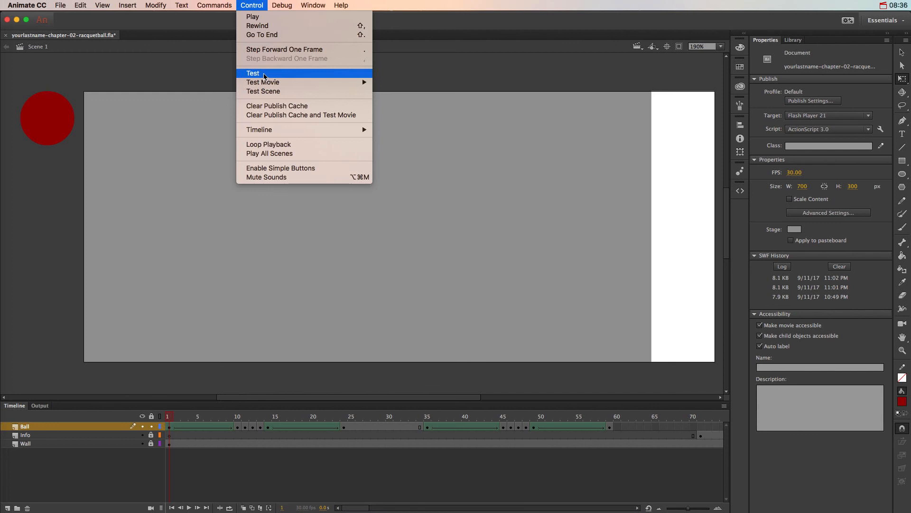
left_click(264, 75)
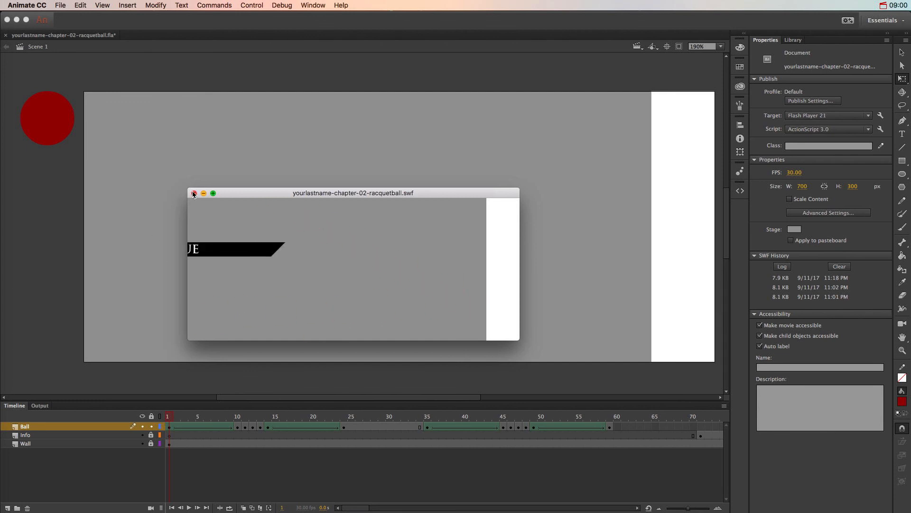
left_click(194, 193)
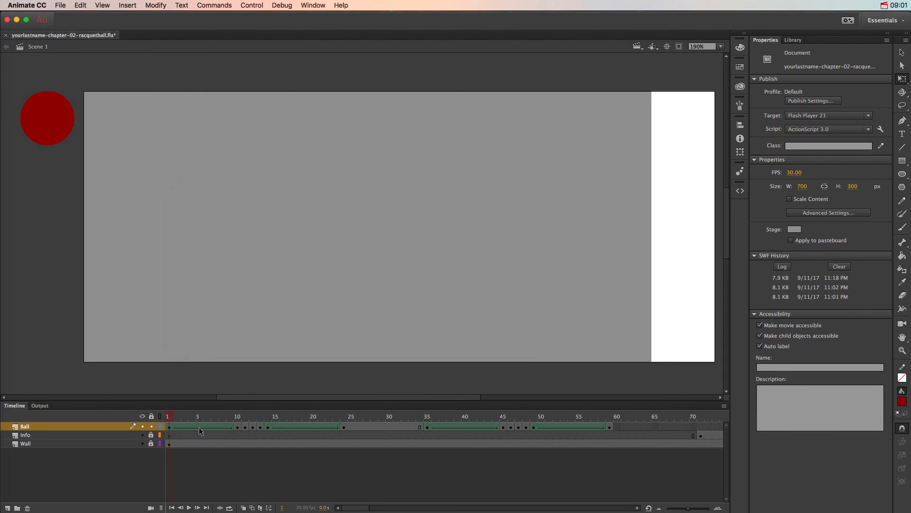
Select frames within the Ball layer's shape tween spans in turn to examine the ball's incoming and rebounding motion.
left_click(199, 427)
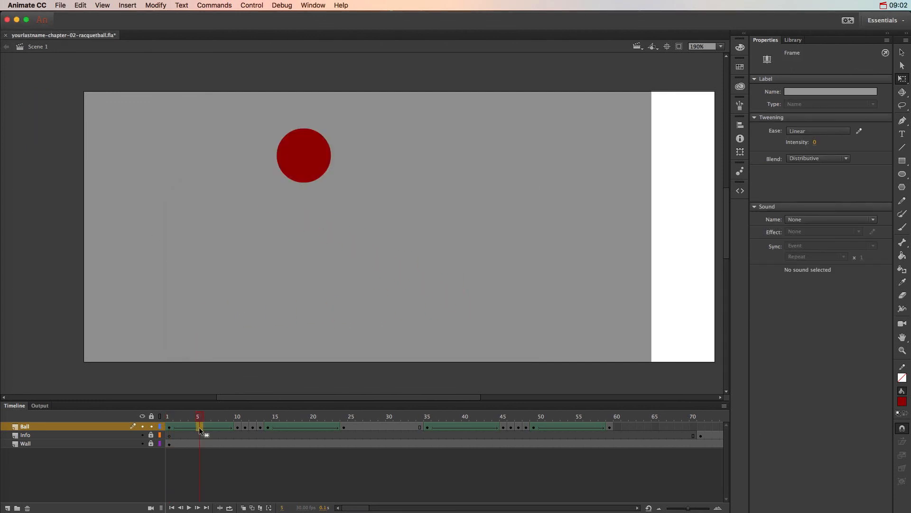
left_click(304, 426)
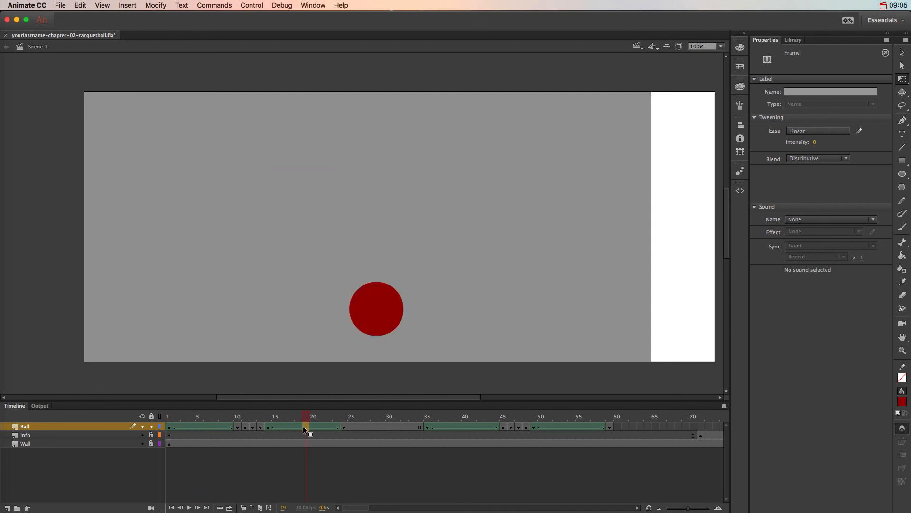
left_click(474, 427)
left_click(565, 427)
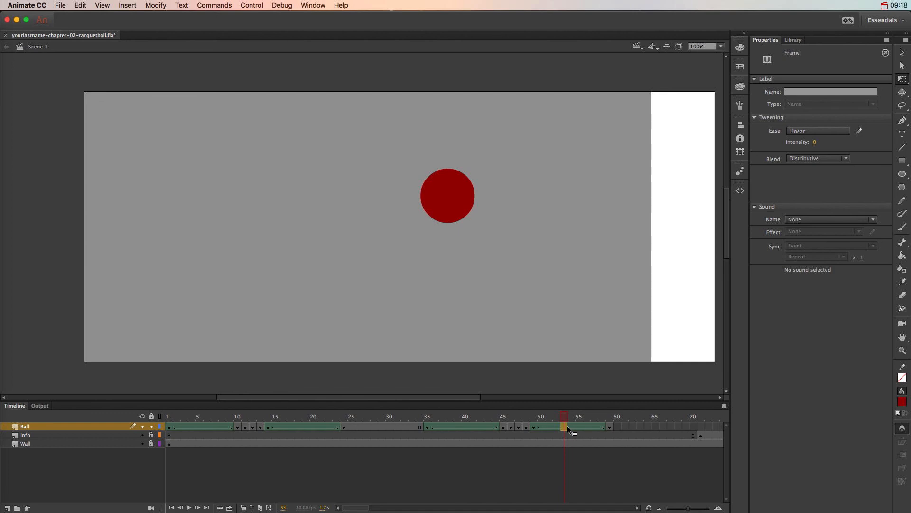
left_click(197, 425)
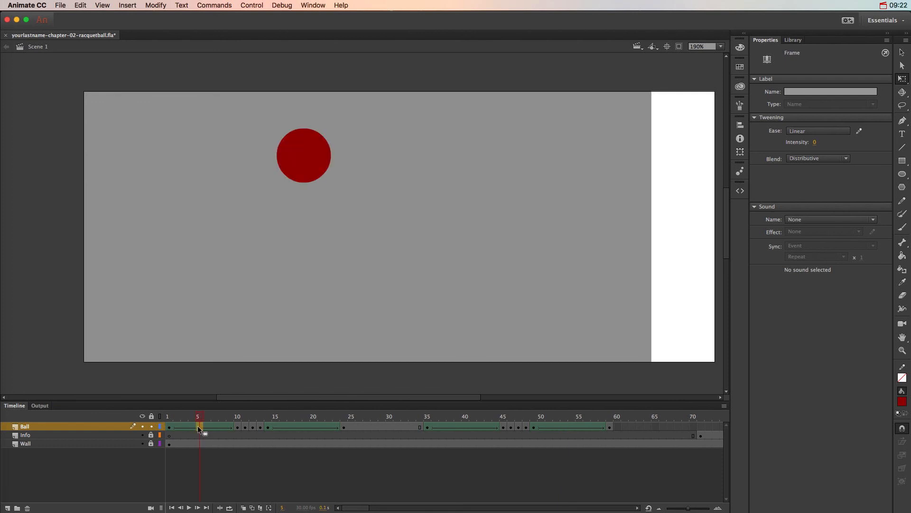
left_click(287, 425)
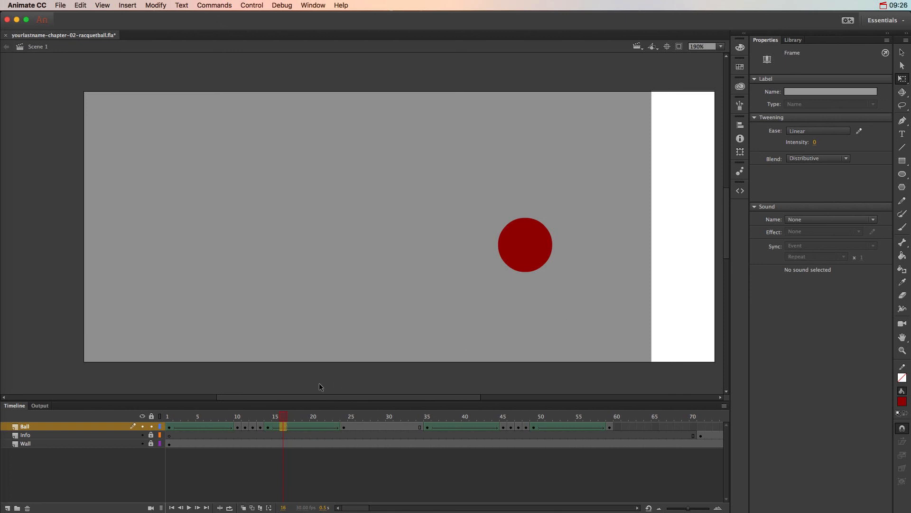